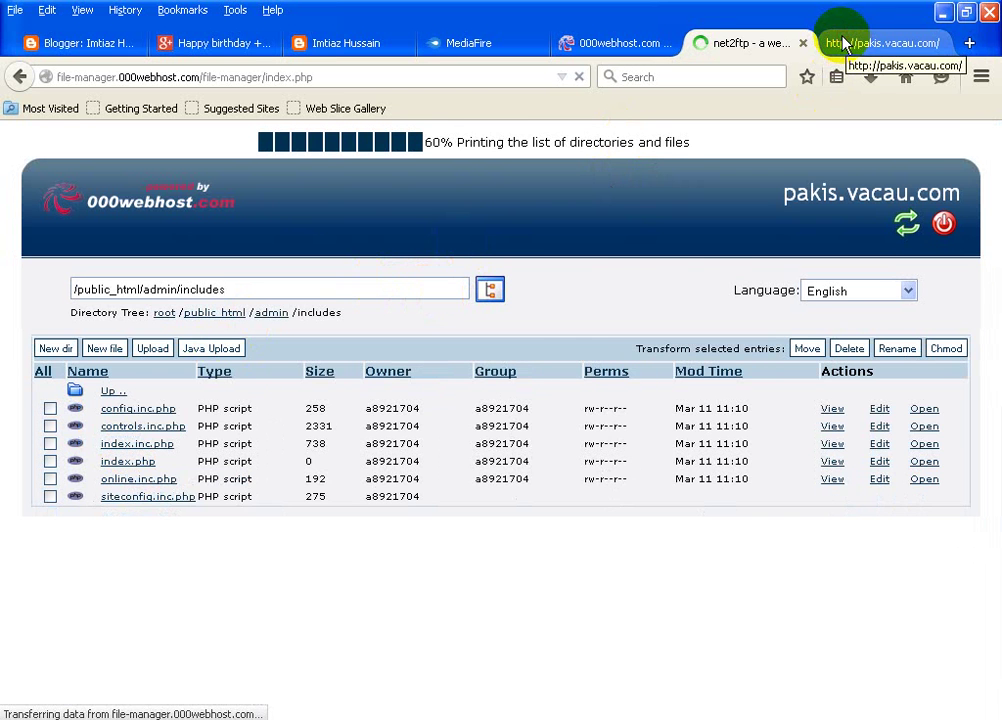
Step: Examine the PHP error on the pakis.vacau.com page for the path of the file that fails to connect
click(843, 44)
drag(8, 201, 476, 350)
click(470, 382)
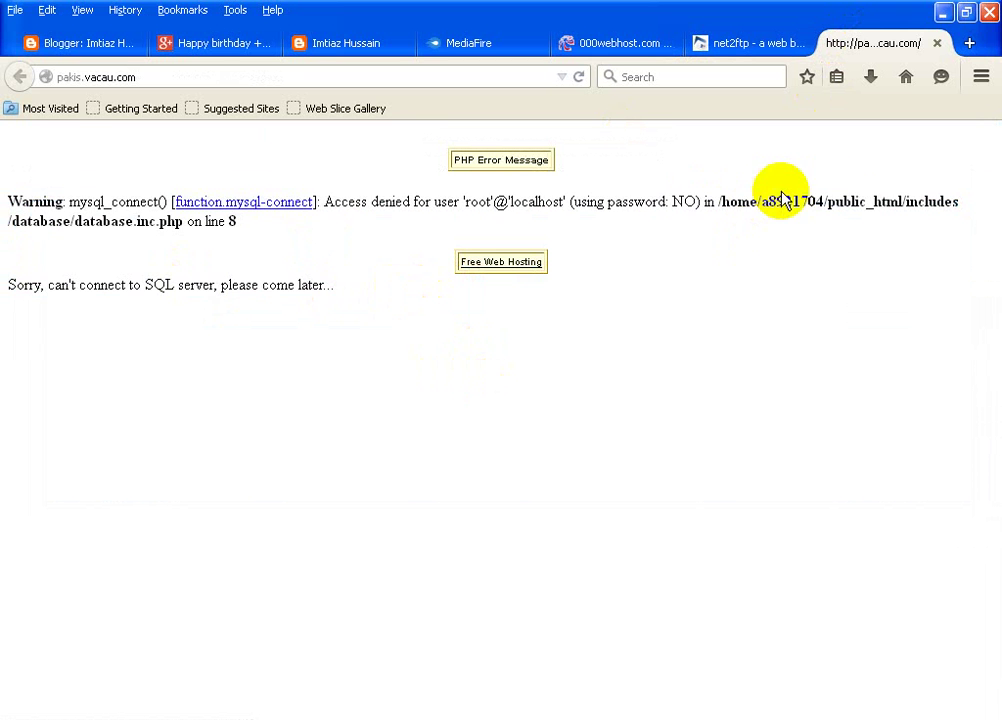
drag(828, 201, 905, 206)
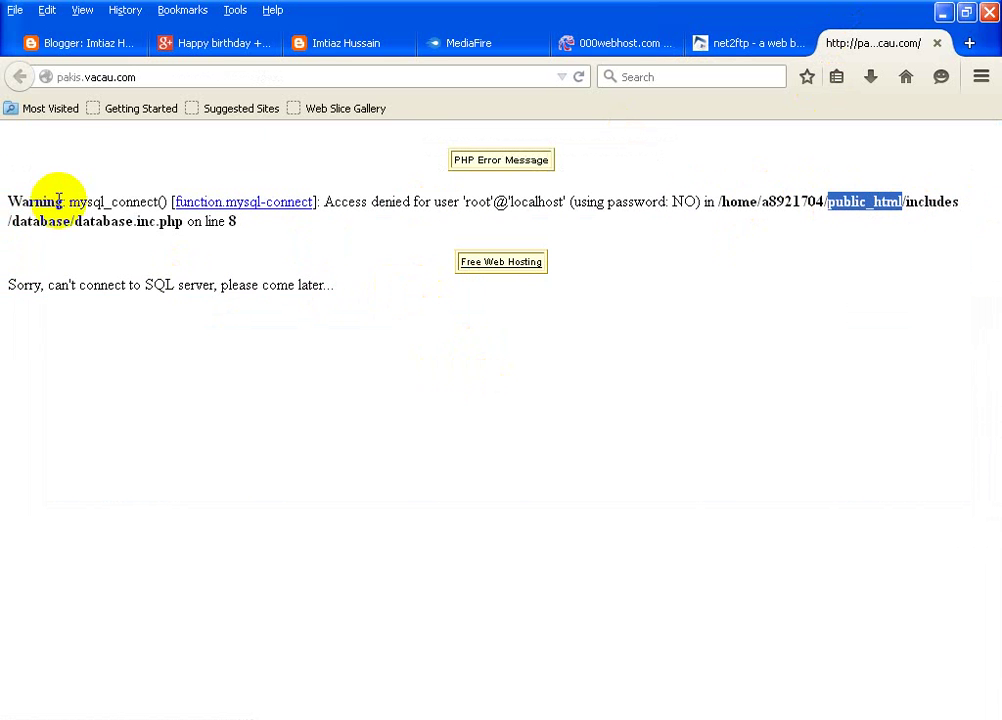
drag(9, 221, 73, 226)
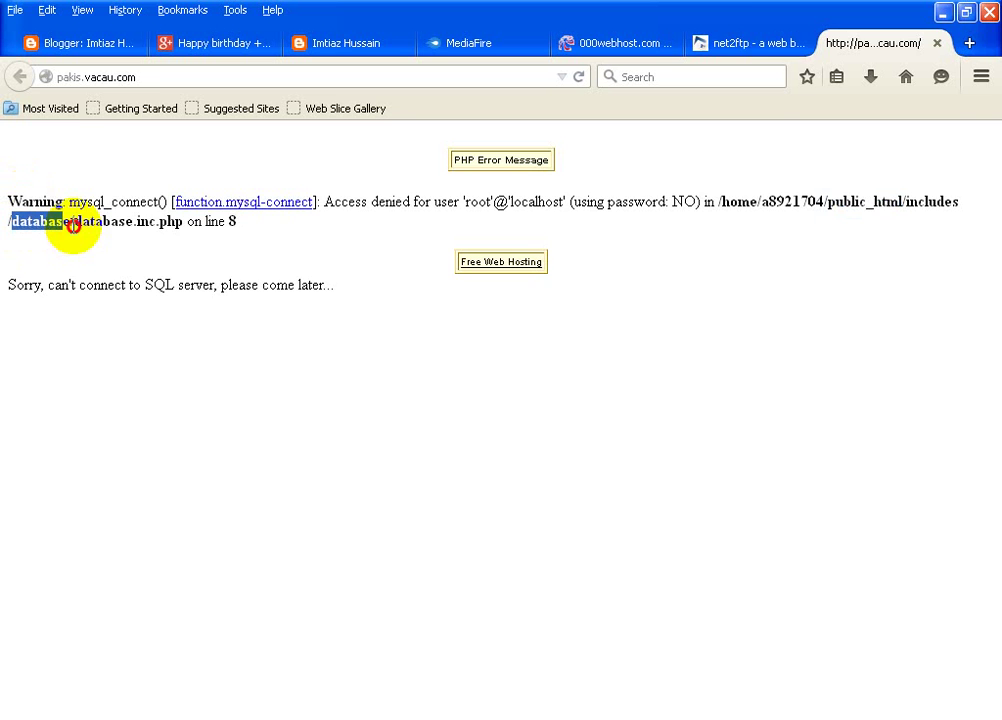
click(745, 45)
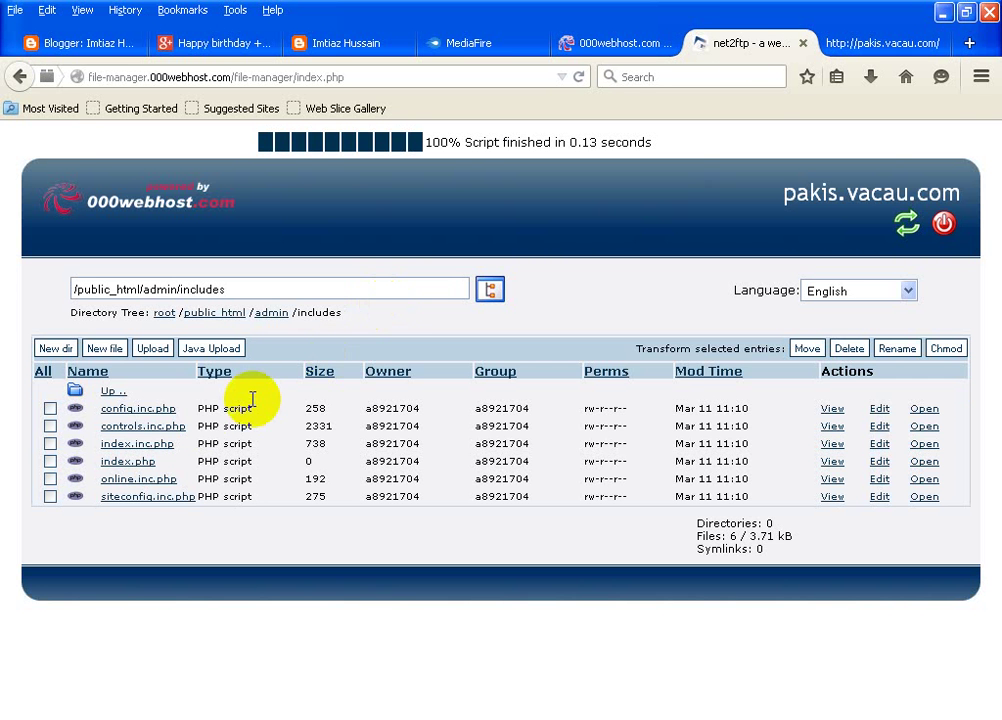
Step: Go up from admin/includes to public_html and open its includes/database folder in the file manager
click(117, 394)
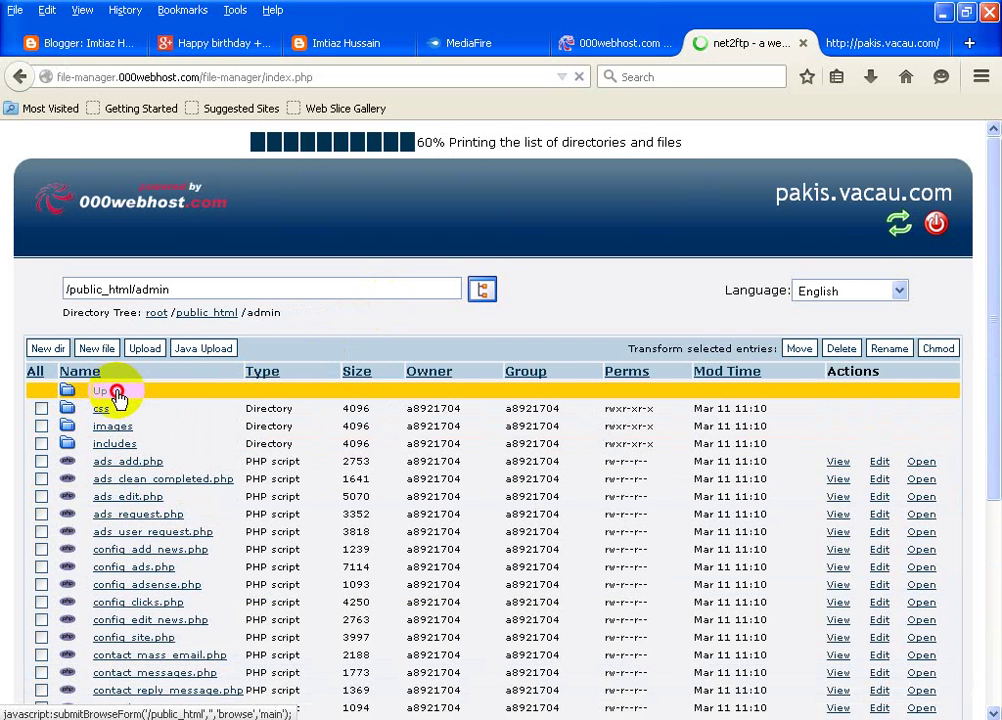
click(117, 394)
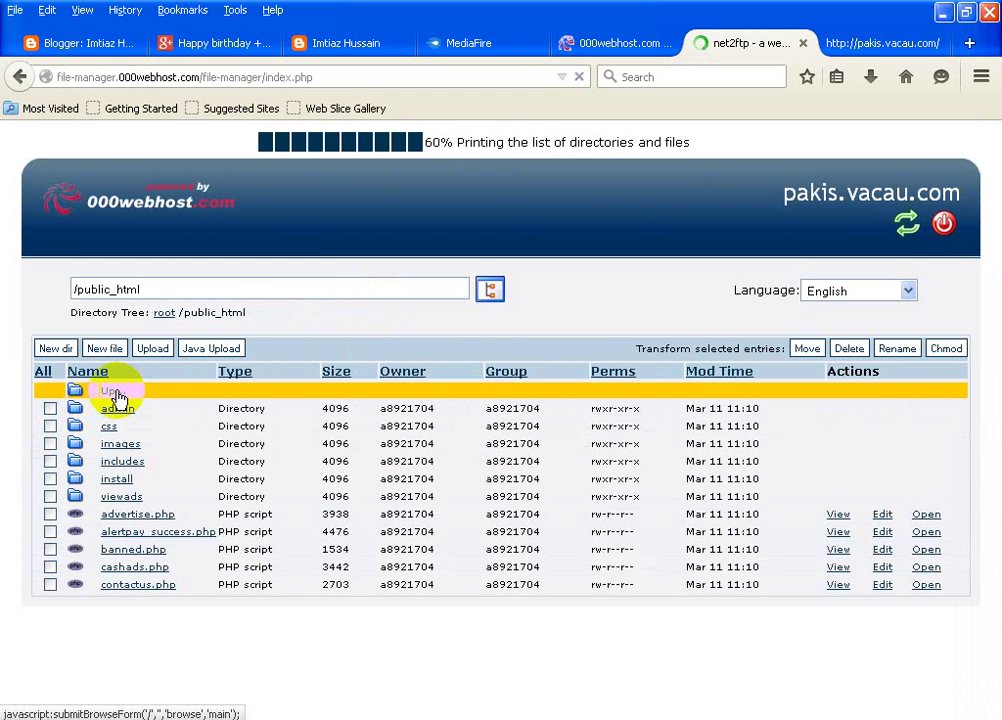
click(846, 44)
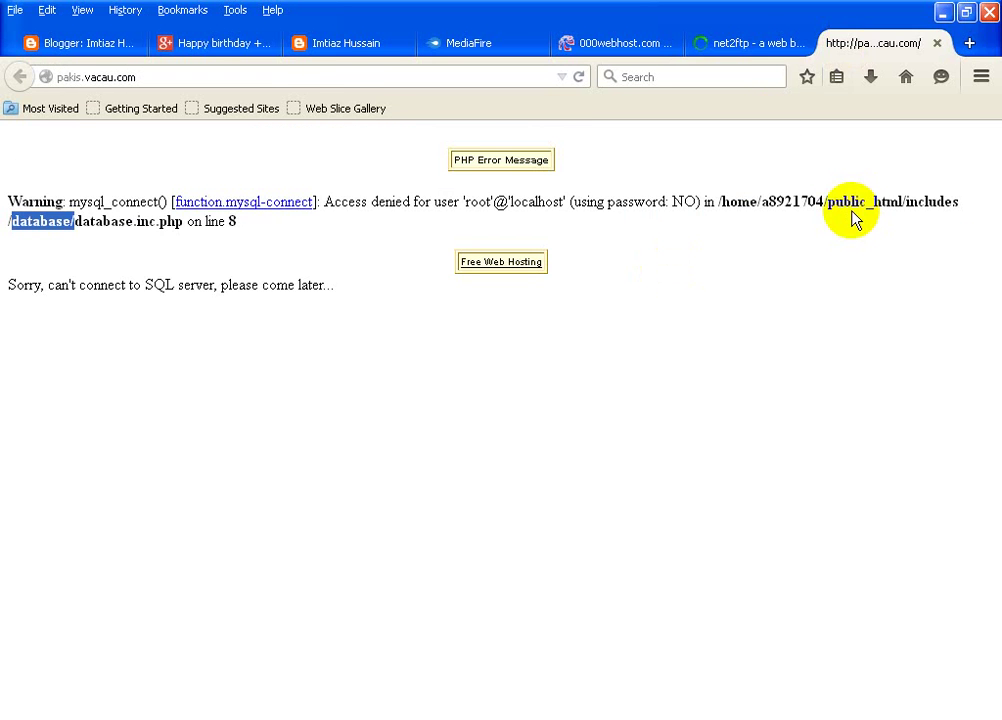
click(711, 43)
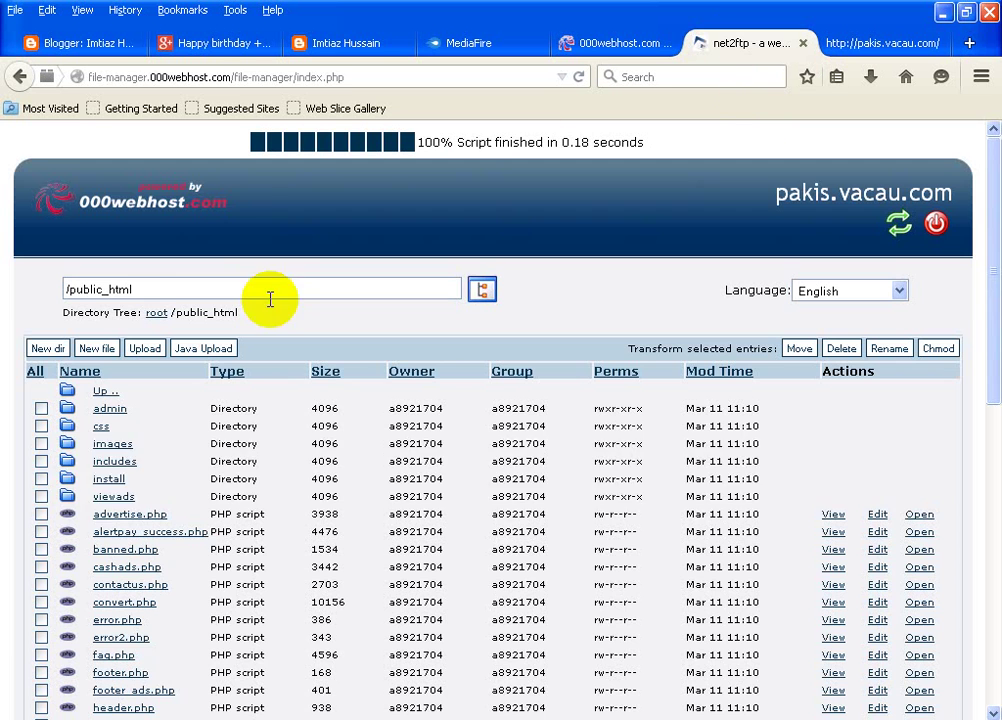
click(120, 459)
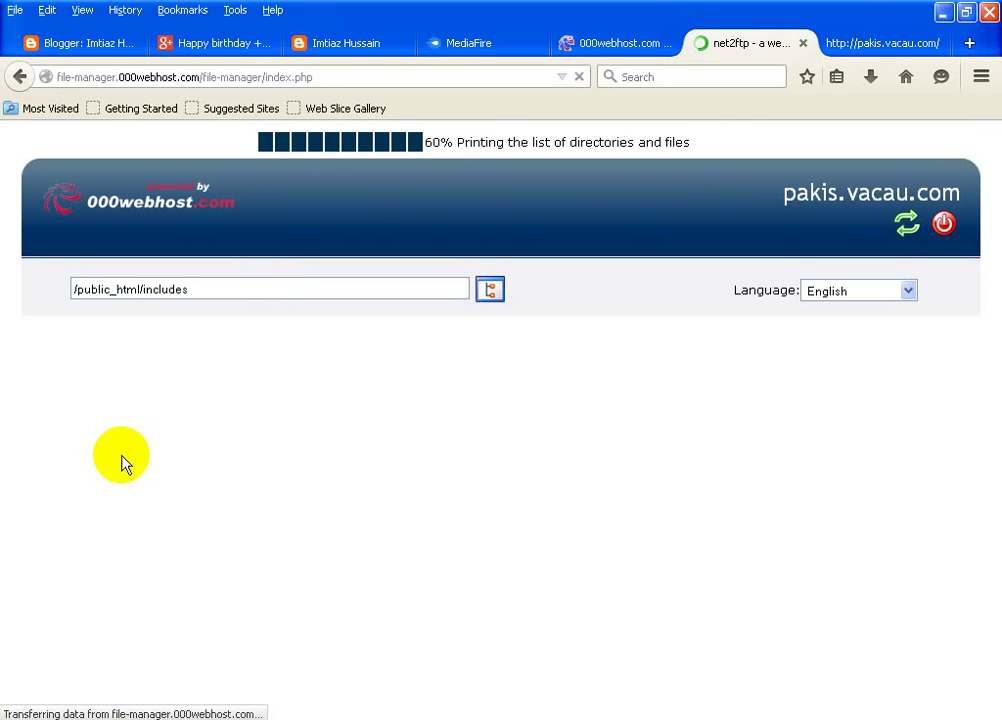
click(119, 411)
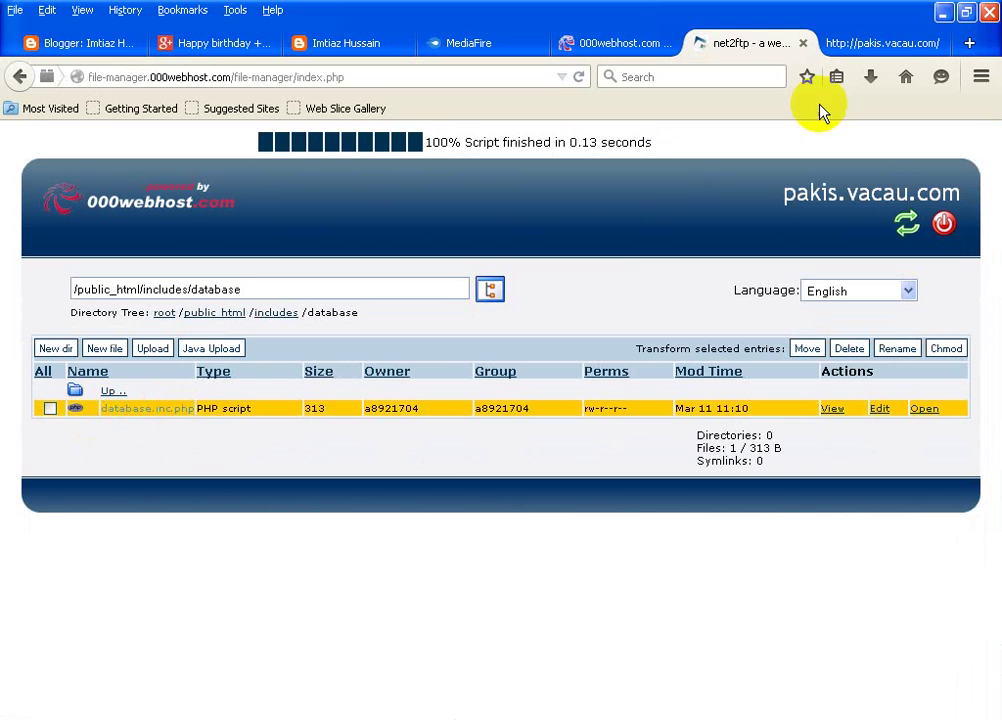
Step: Check the file name in the site's PHP error and open database.inc.php for editing
click(885, 45)
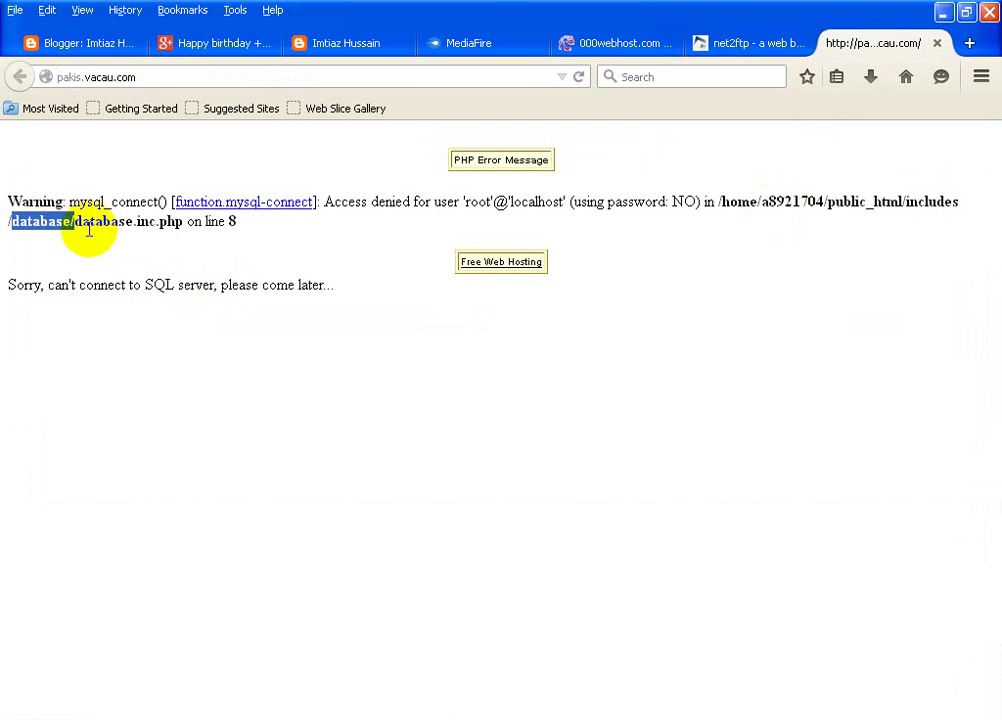
click(711, 44)
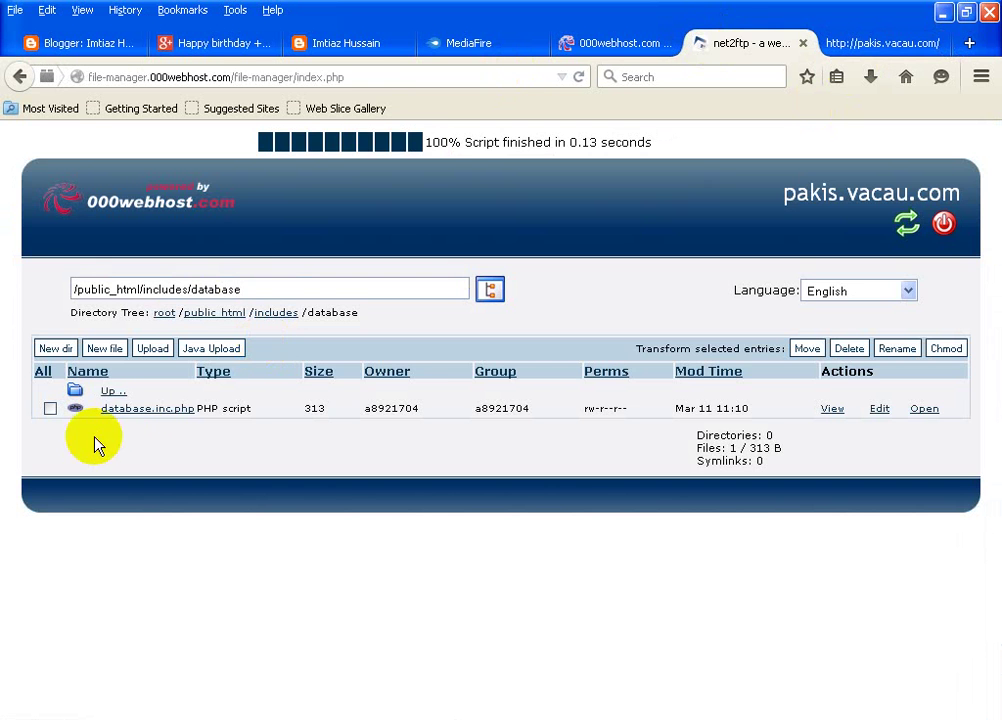
click(880, 412)
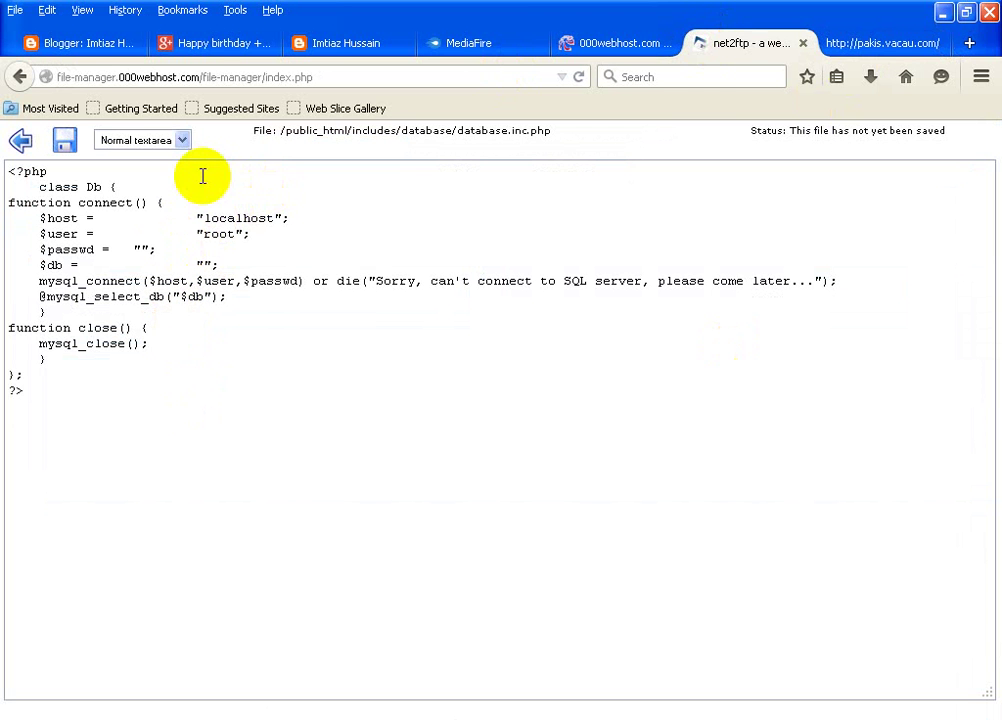
double_click(194, 297)
Step: Copy the MySQL host mysql15.000webhost.com from the hosting panel's database details and replace the $host value in database.inc.php with it
click(600, 43)
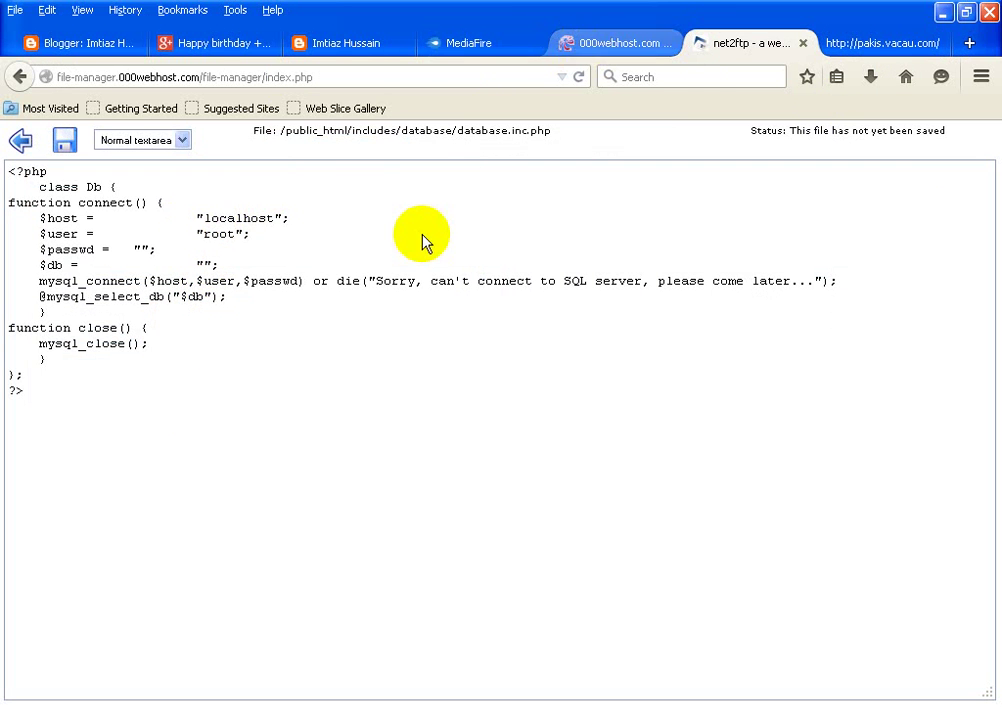
click(257, 391)
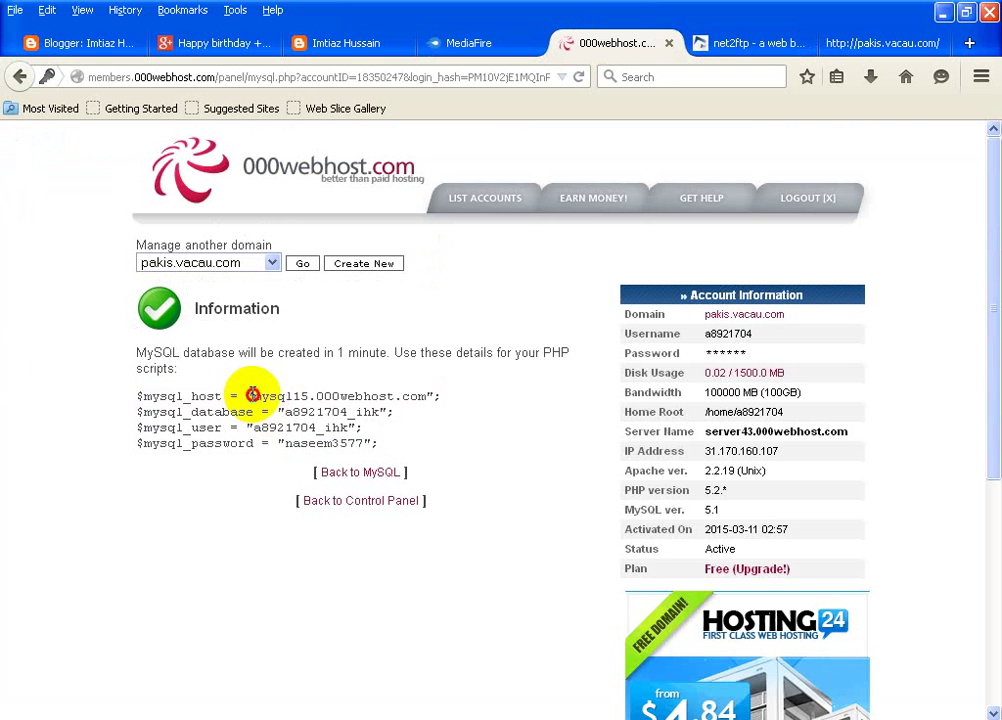
drag(255, 395, 428, 395)
key(ctrl+c)
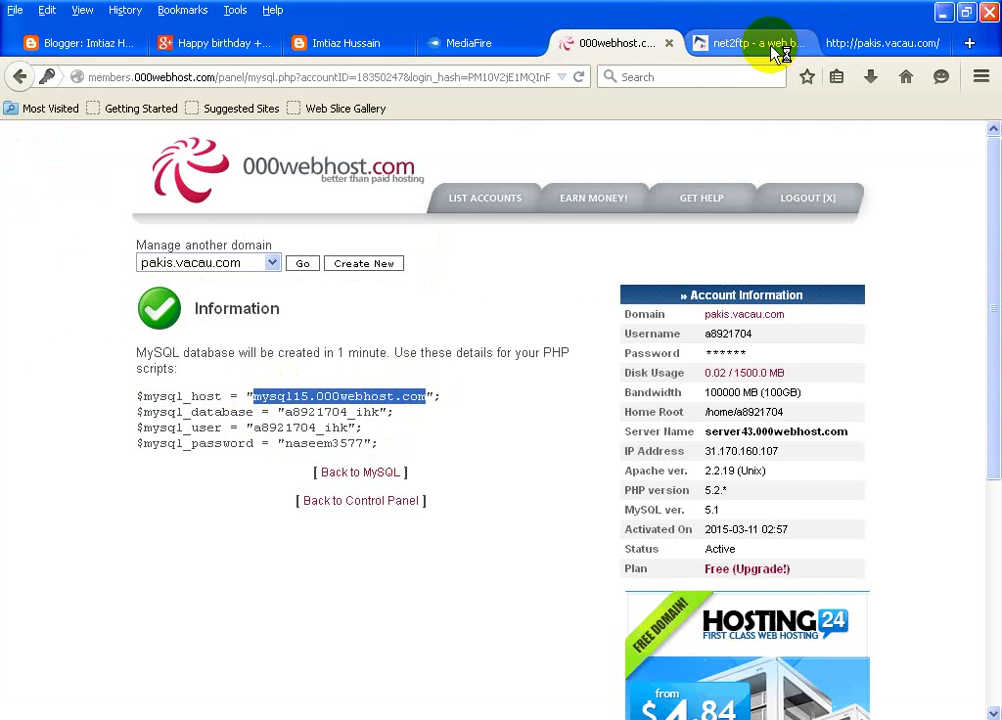
click(848, 48)
click(772, 46)
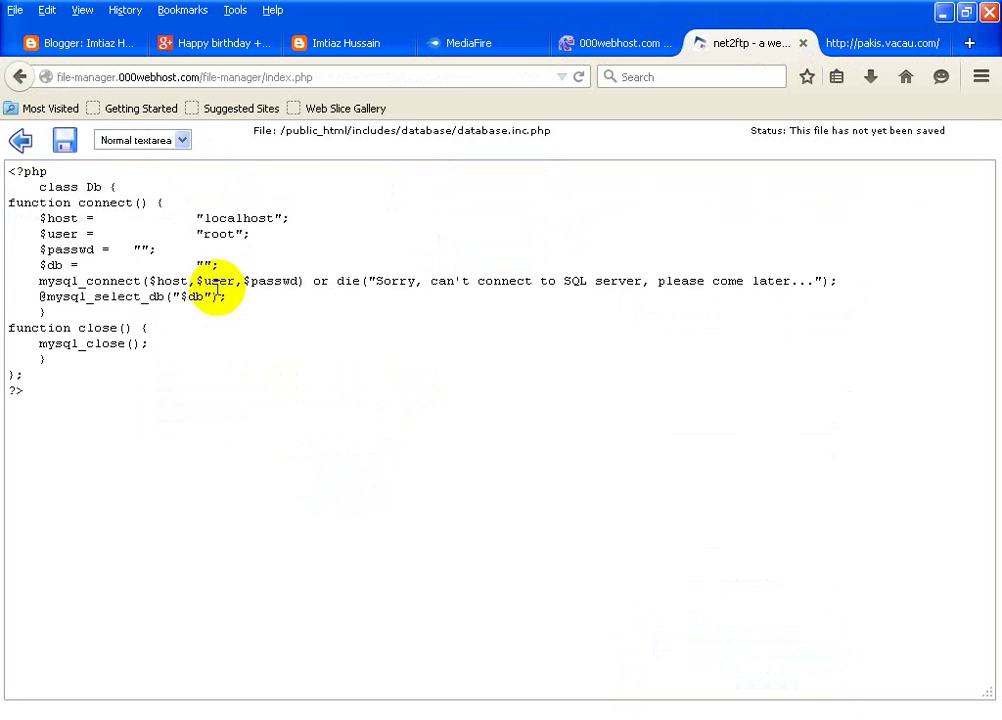
click(205, 218)
drag(205, 218, 278, 218)
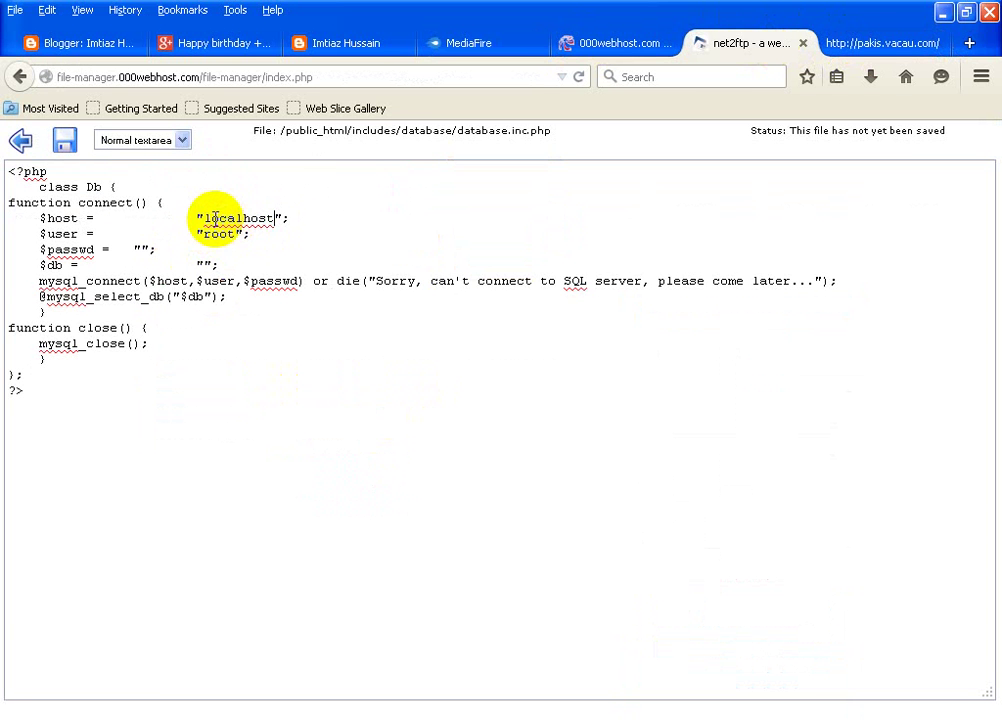
click(207, 218)
drag(205, 218, 273, 218)
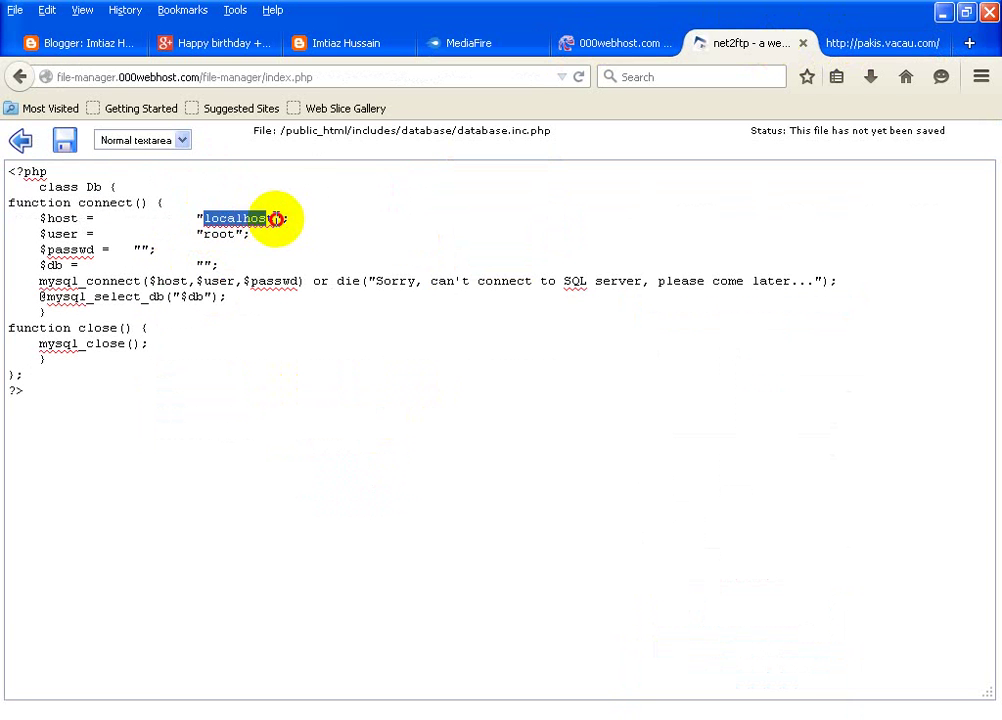
key(ctrl+v)
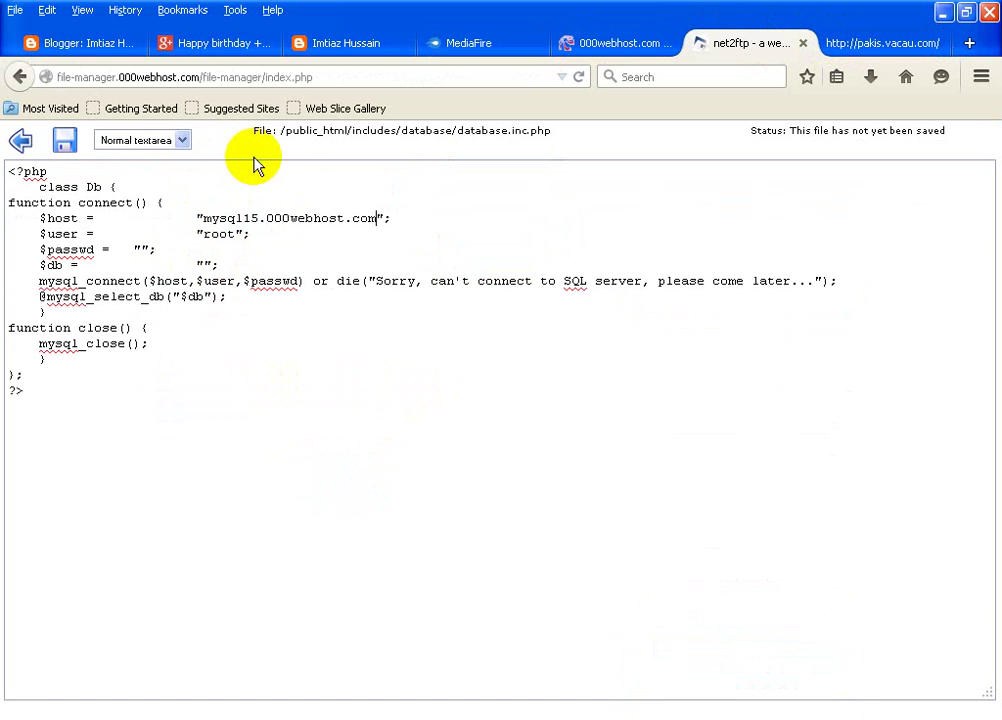
Step: Copy the MySQL database name from the hosting panel and enter it as both the $db and $user values in database.inc.php
click(577, 45)
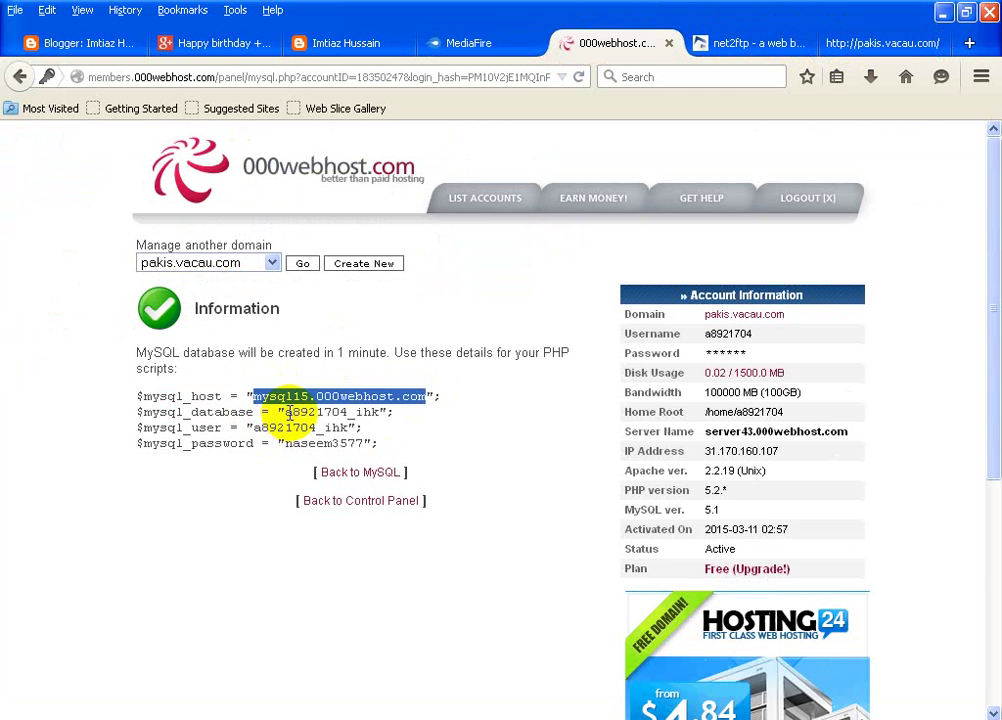
drag(285, 413, 379, 413)
key(ctrl+c)
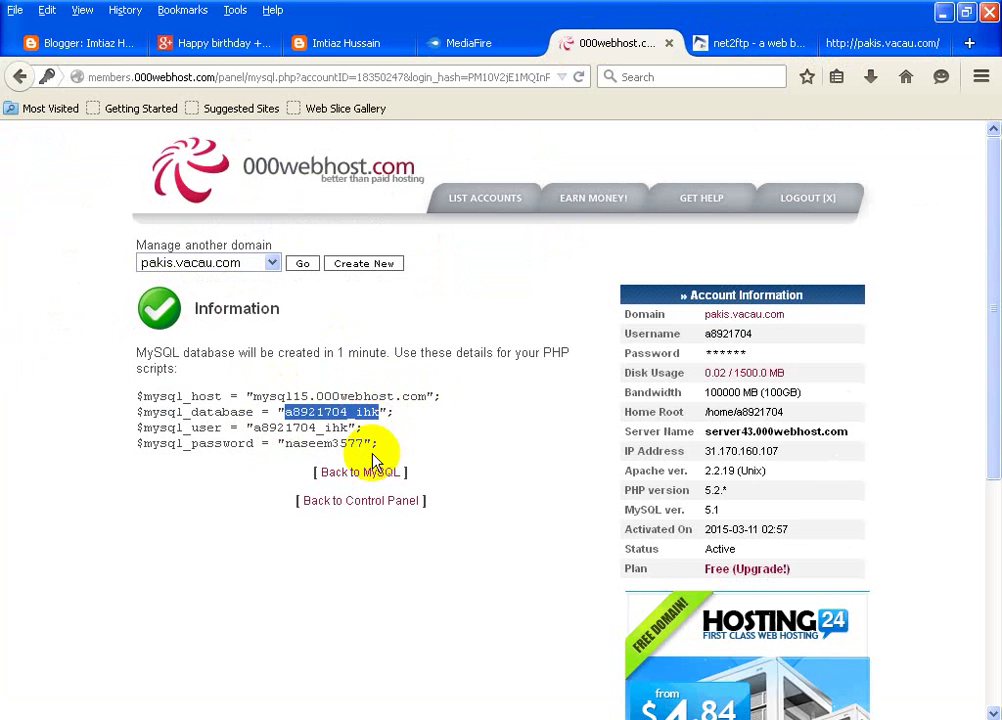
click(839, 45)
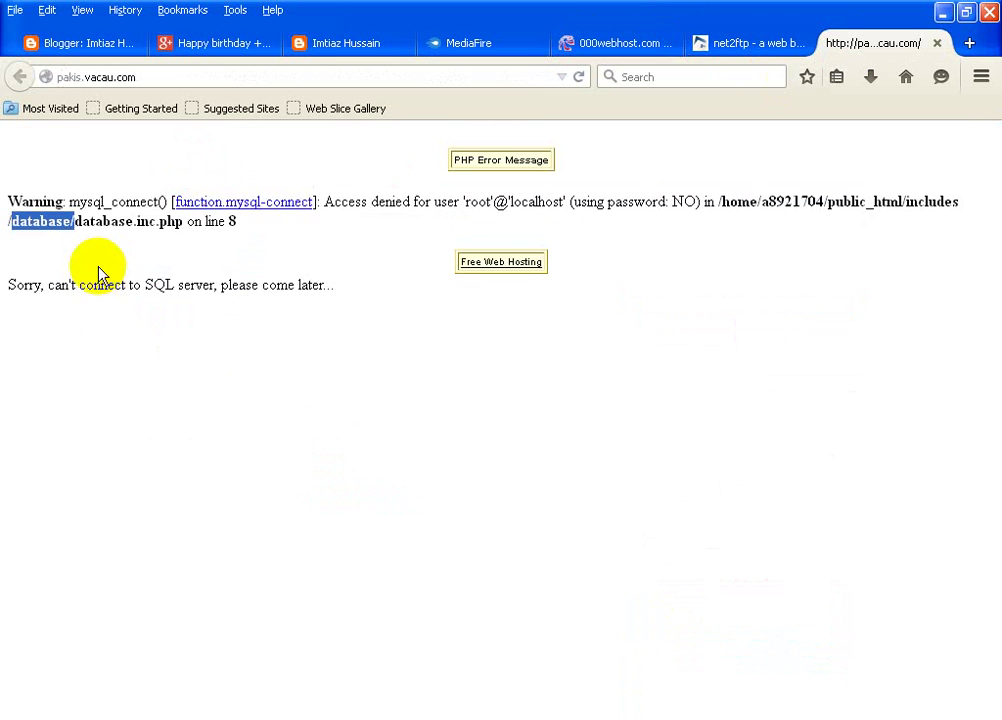
key(ctrl+shift+Tab)
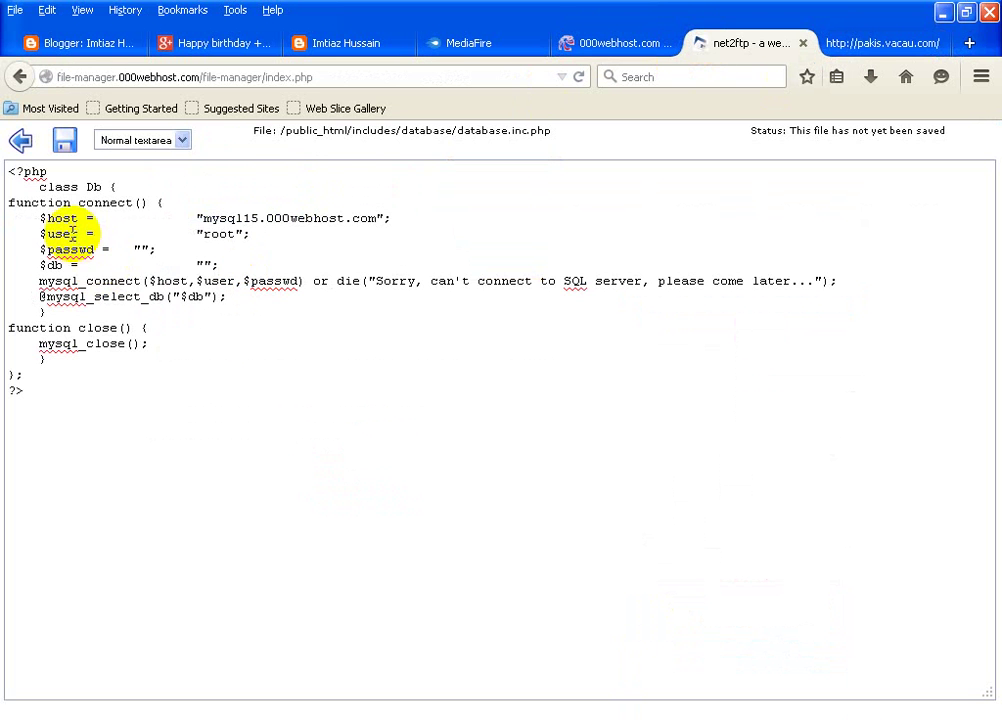
click(201, 264)
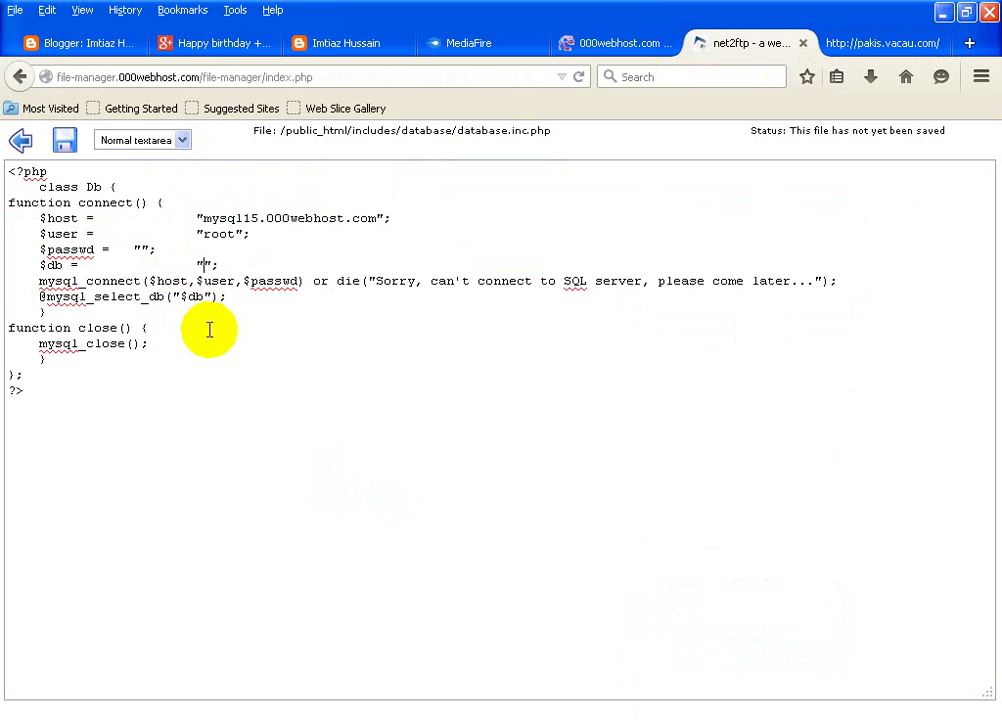
key(ctrl+v)
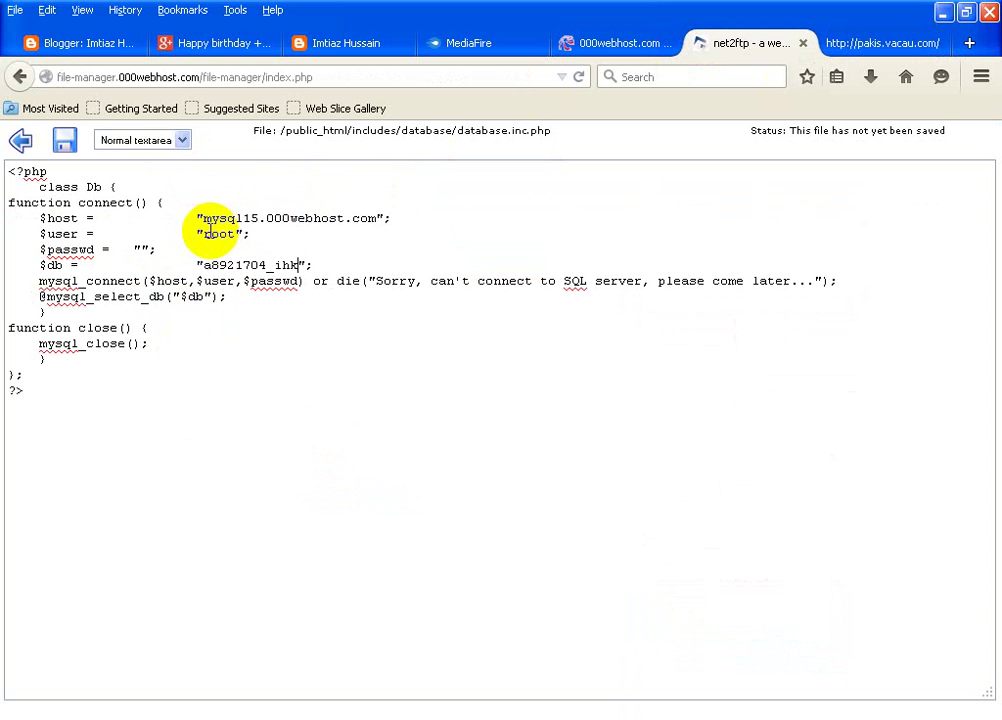
drag(203, 234, 232, 234)
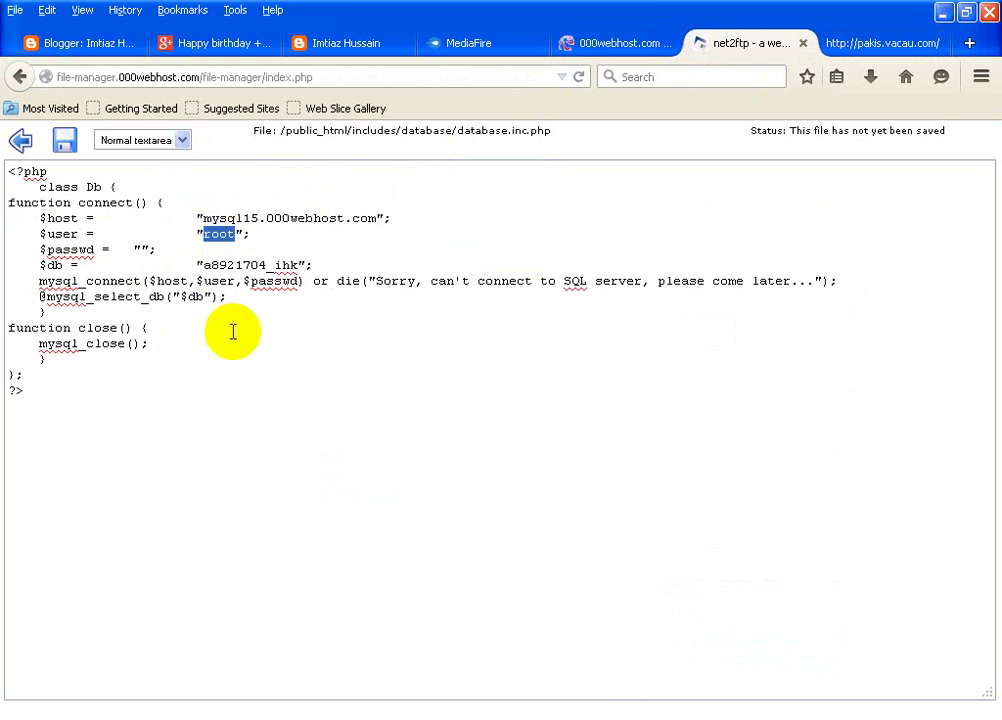
key(ctrl+v)
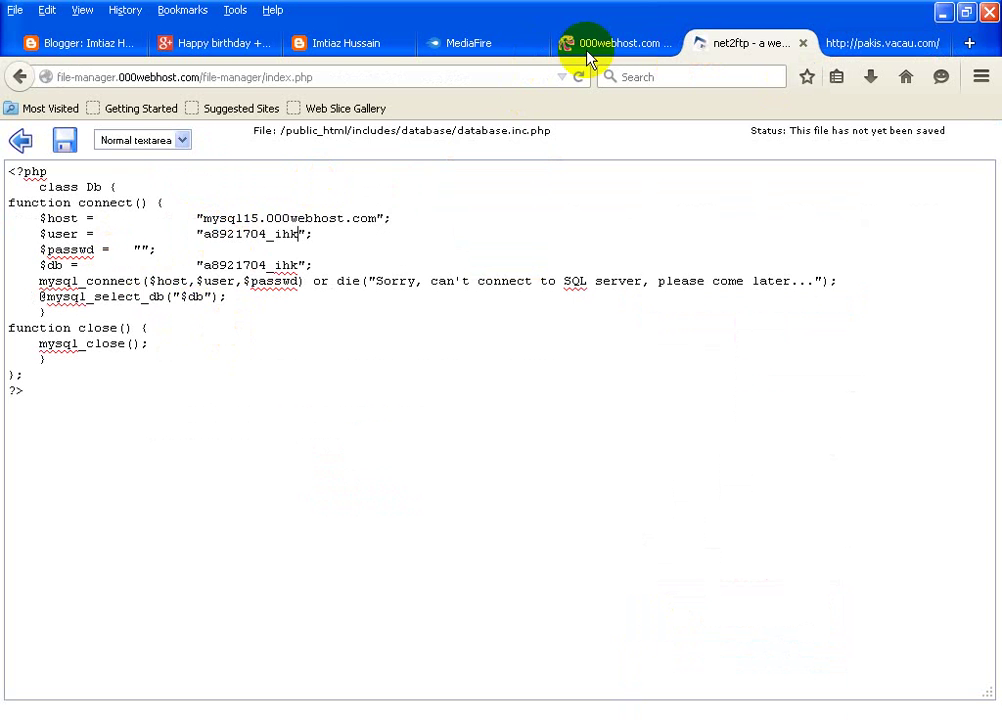
Step: Check the MySQL details in the hosting panel and enter the database password as the $passwd value in database.inc.php
key(ctrl+Page_Up)
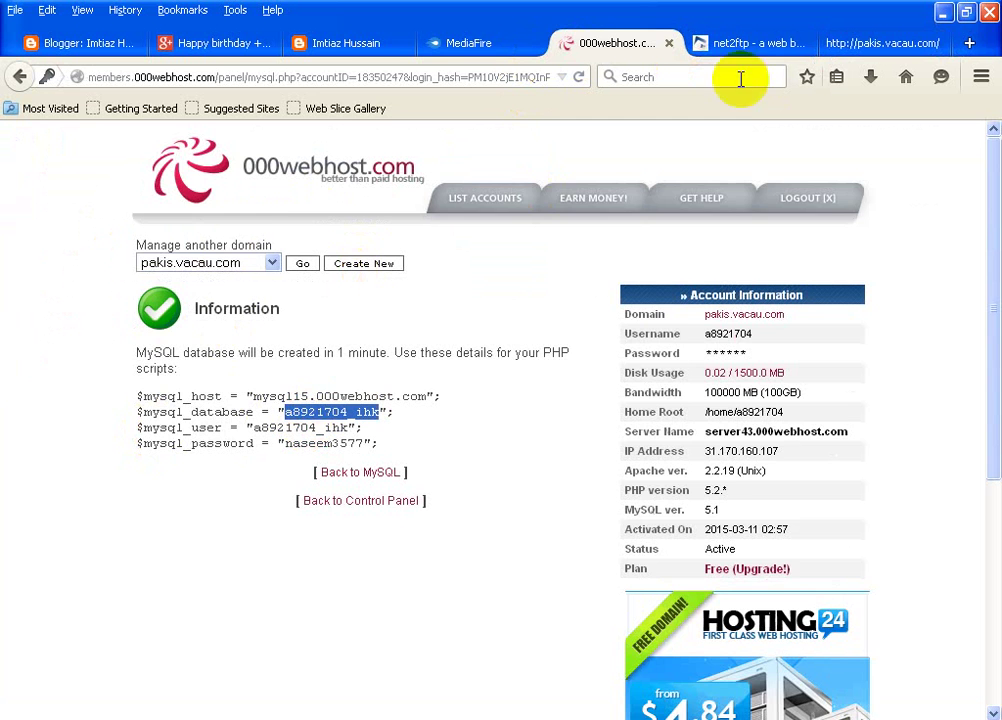
click(745, 43)
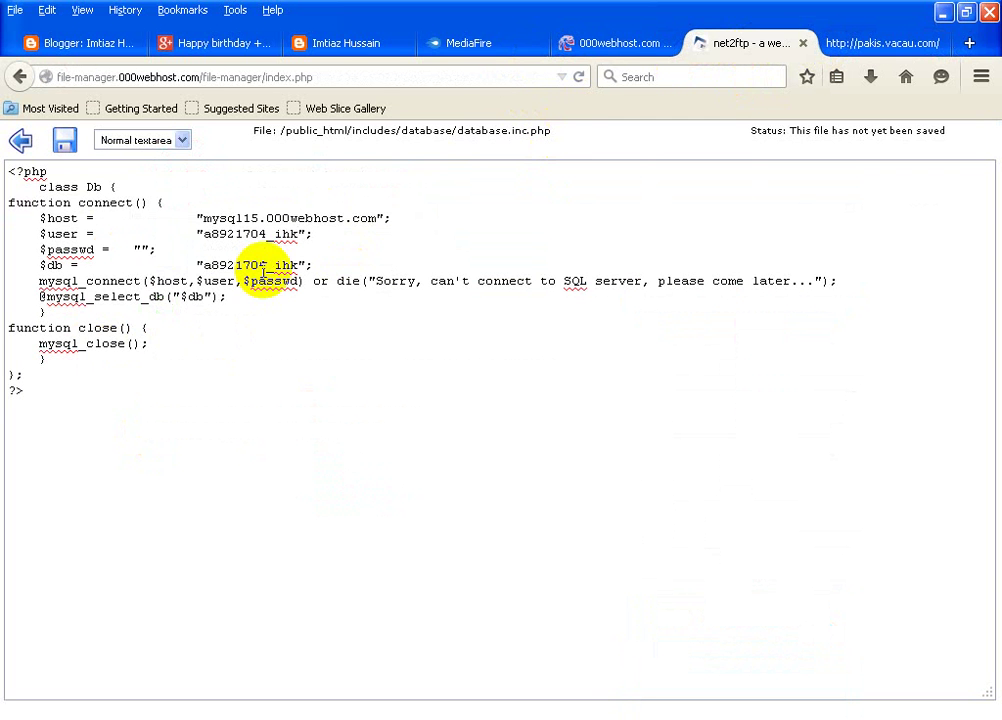
click(138, 248)
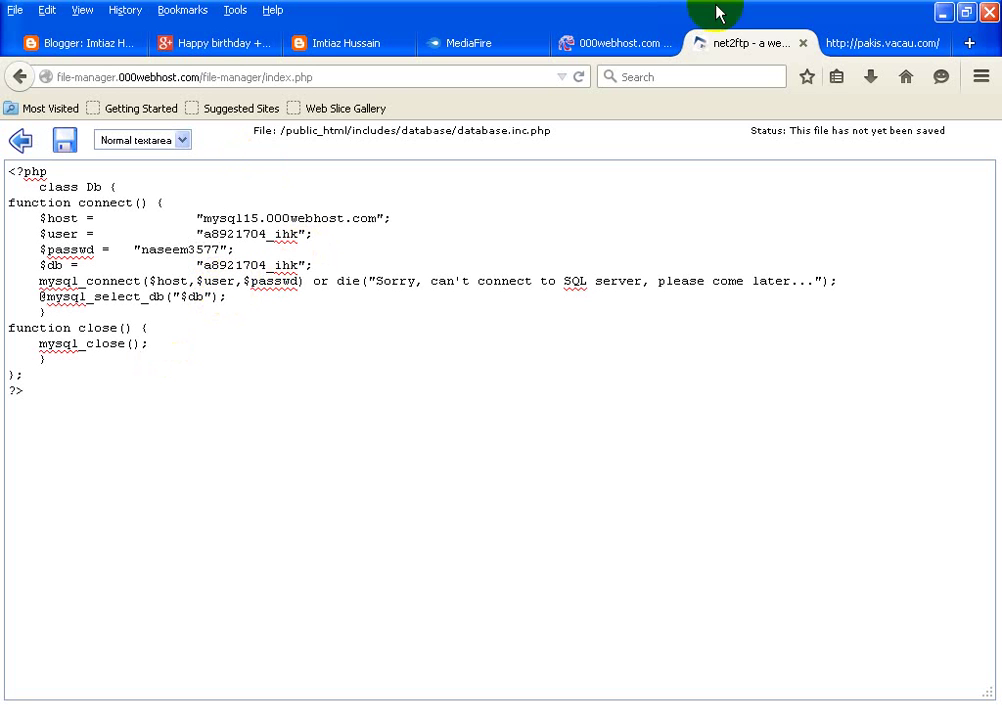
Step: Save database.inc.php, return to its folder listing, and reload the pakis.vacau.com page to test the database connection
click(64, 145)
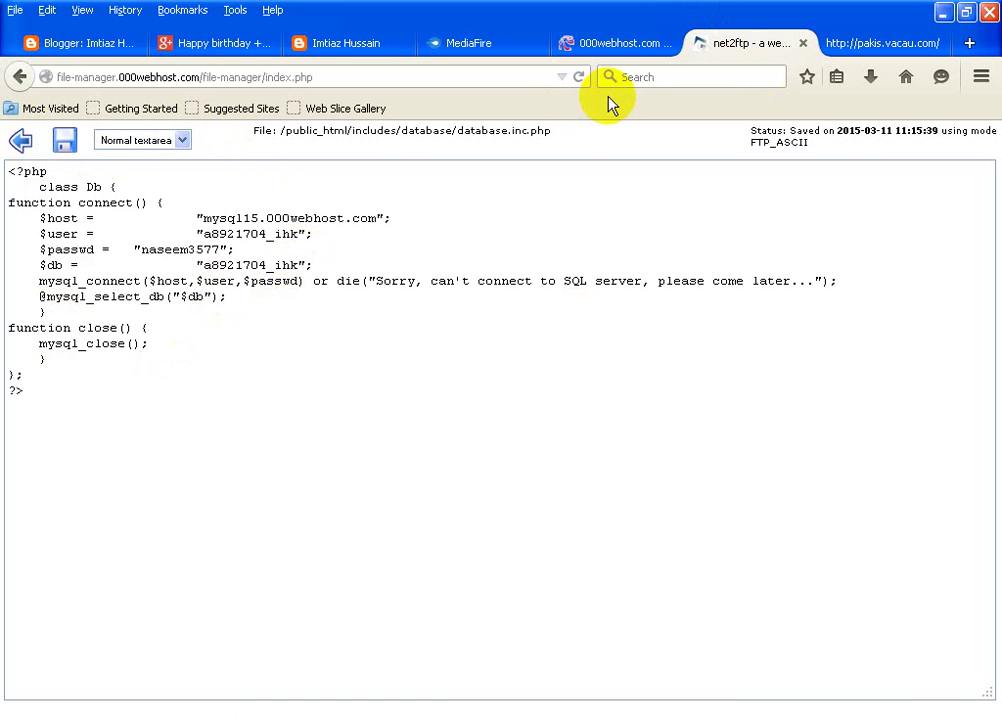
click(65, 144)
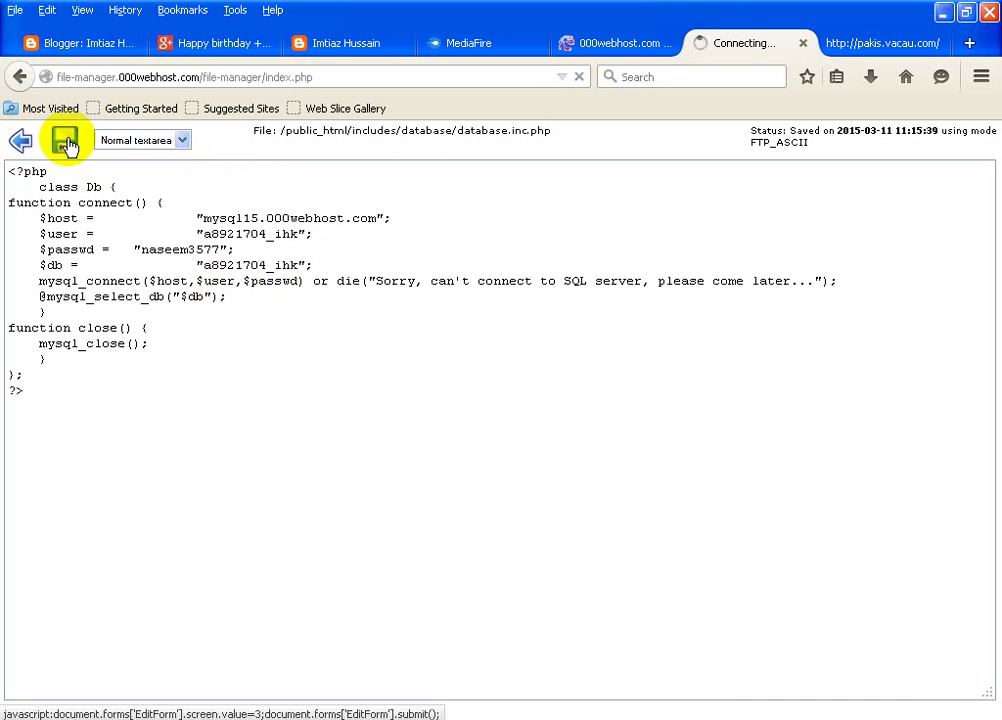
click(18, 143)
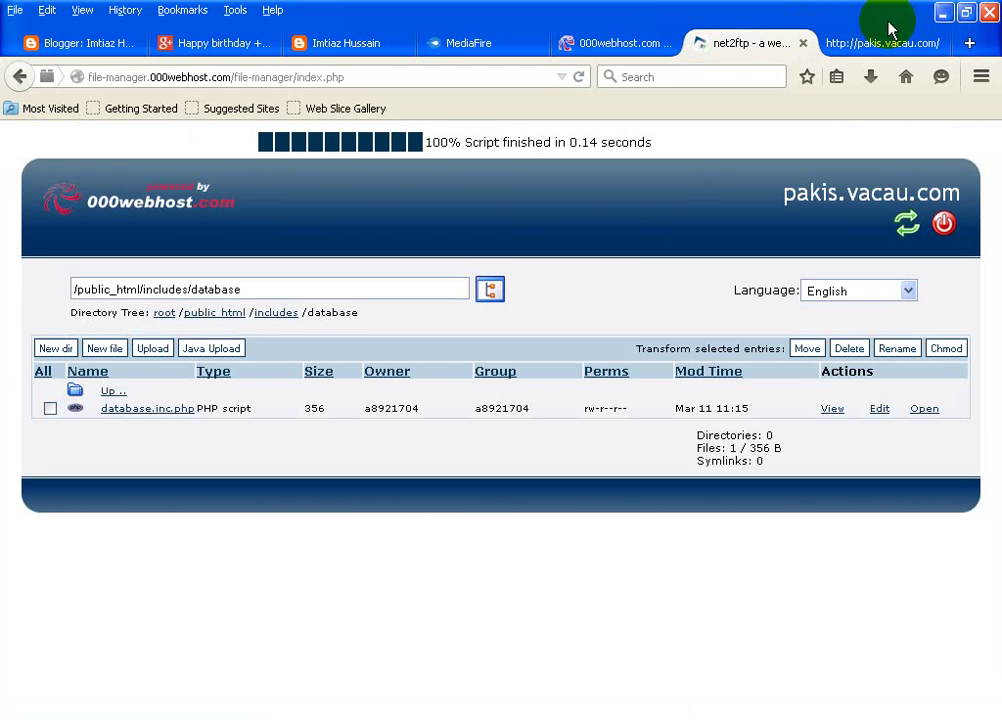
click(880, 38)
click(579, 77)
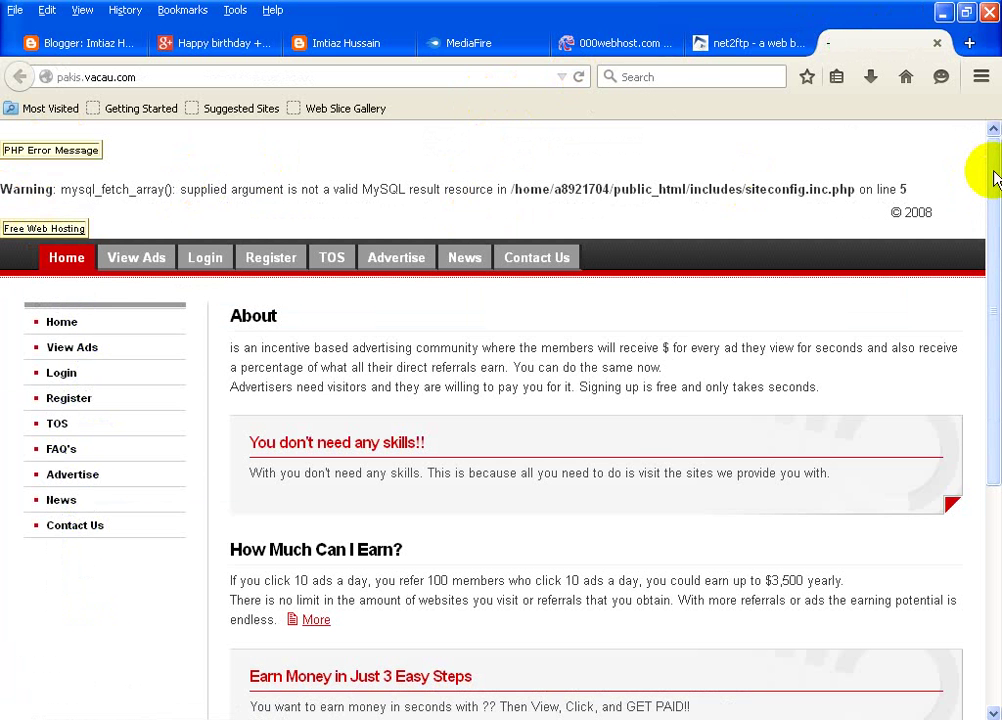
Step: Open the site's installer page at pakis.vacau.com/install/install.php
mouse_move(995, 175)
mouse_down()
mouse_move(998, 454)
mouse_move(997, 172)
mouse_up()
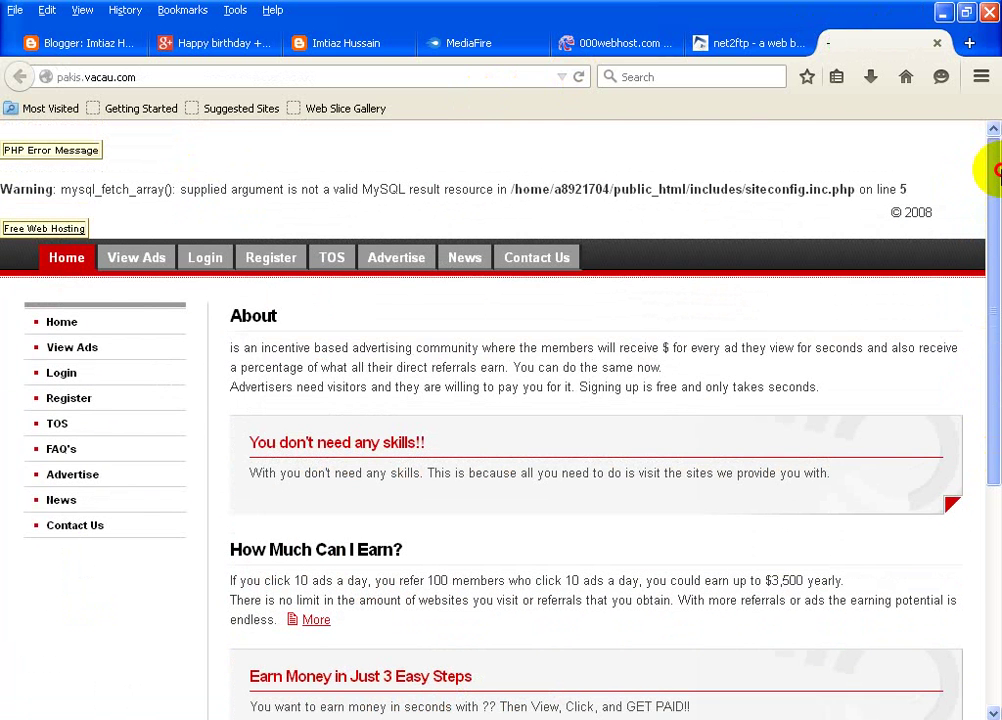
double_click(512, 80)
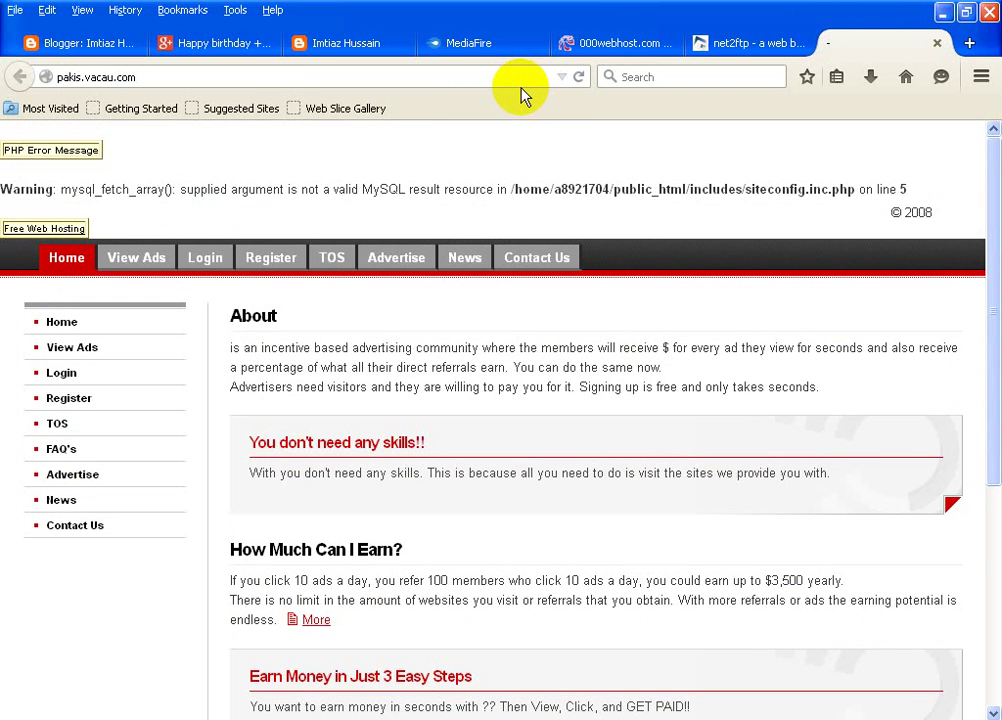
text(/install/install.php)
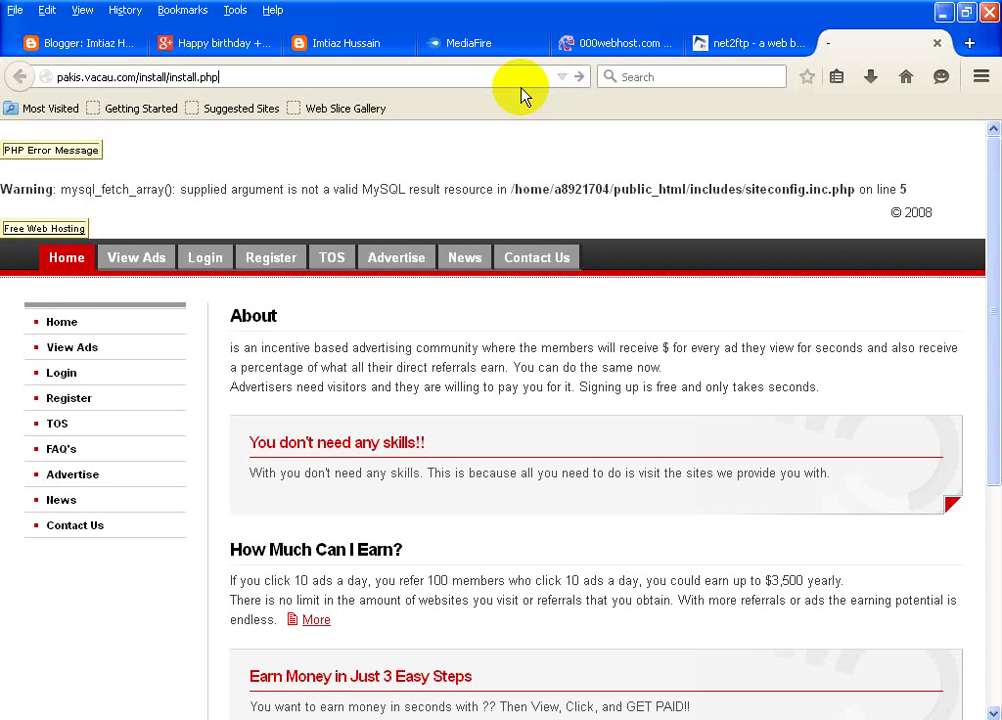
key(Return)
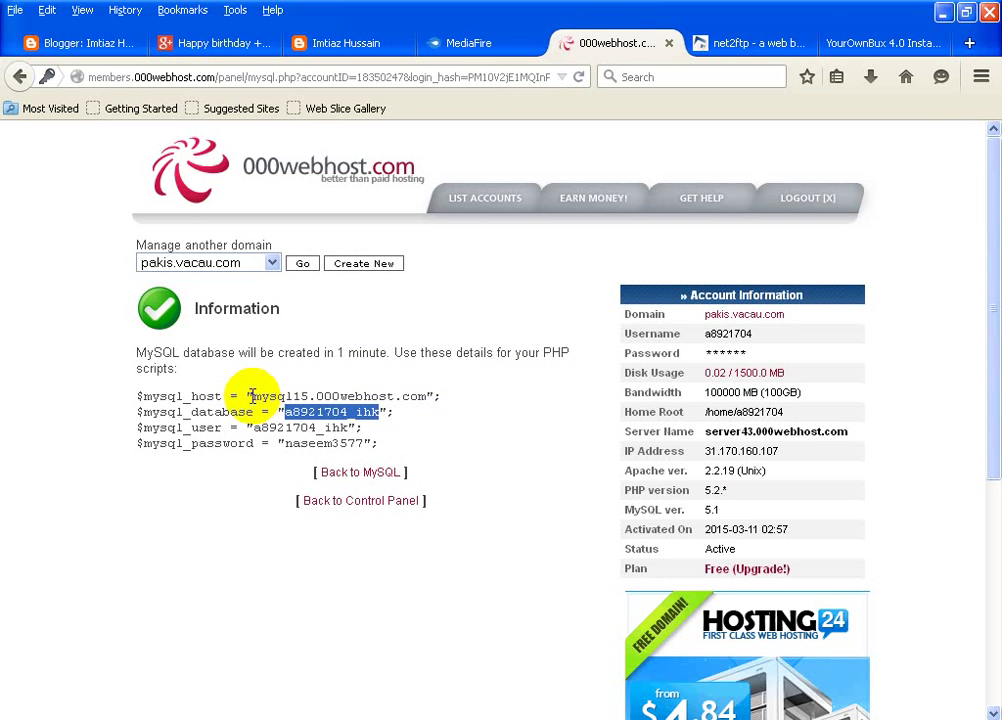
Step: Copy the MySQL host mysql15.000webhost.com from the hosting panel and enter it as the Hostname in the YourOwnBux installation form
drag(253, 396, 427, 398)
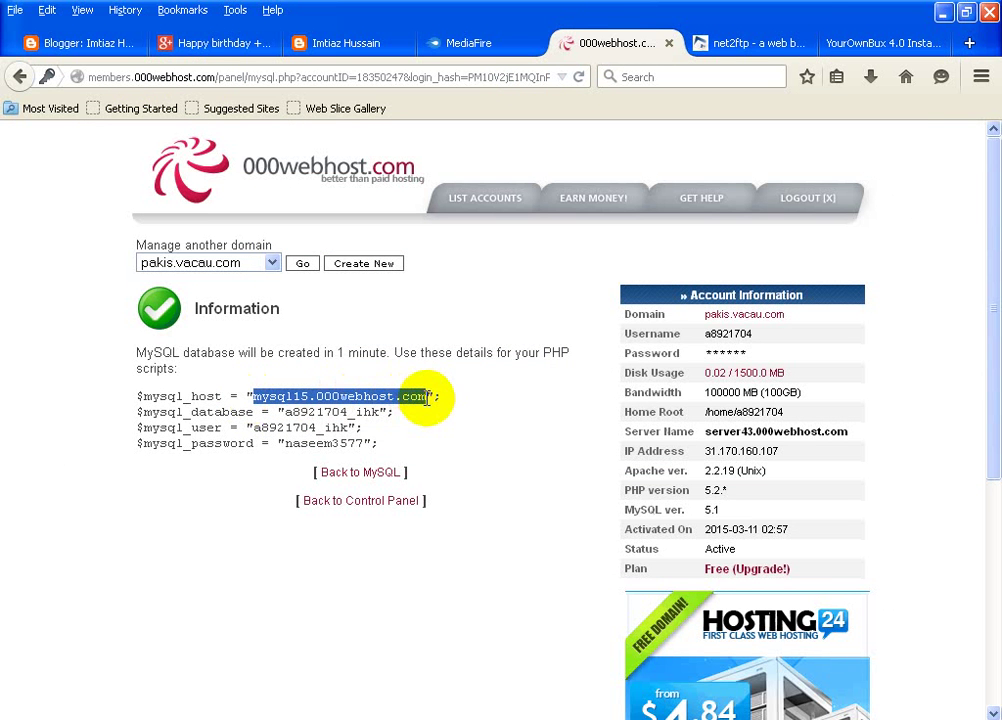
click(843, 45)
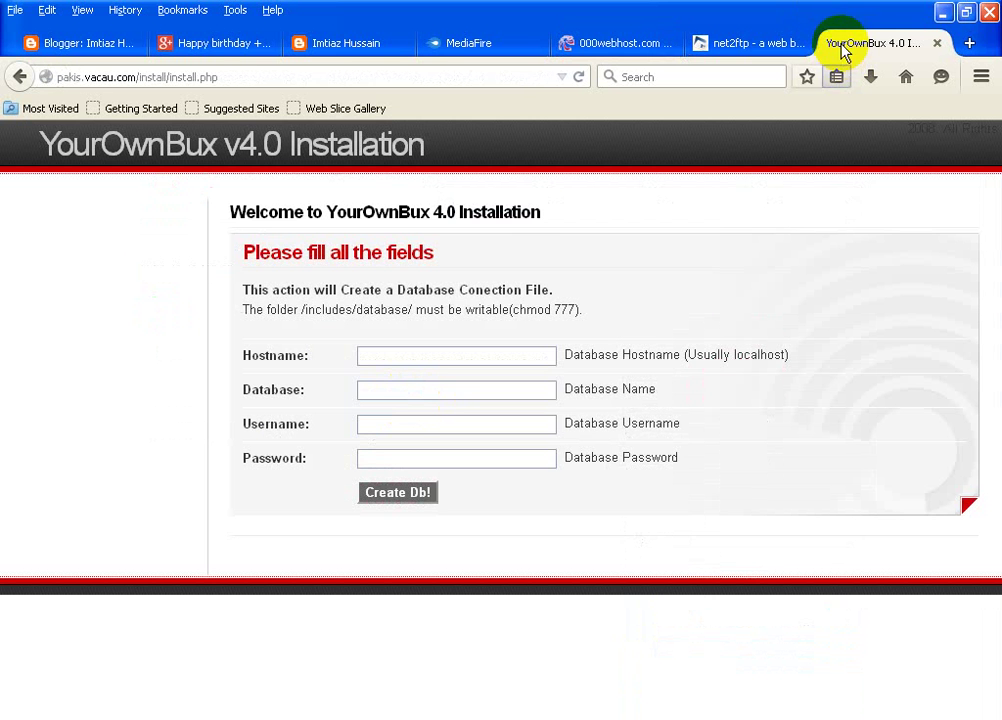
click(385, 357)
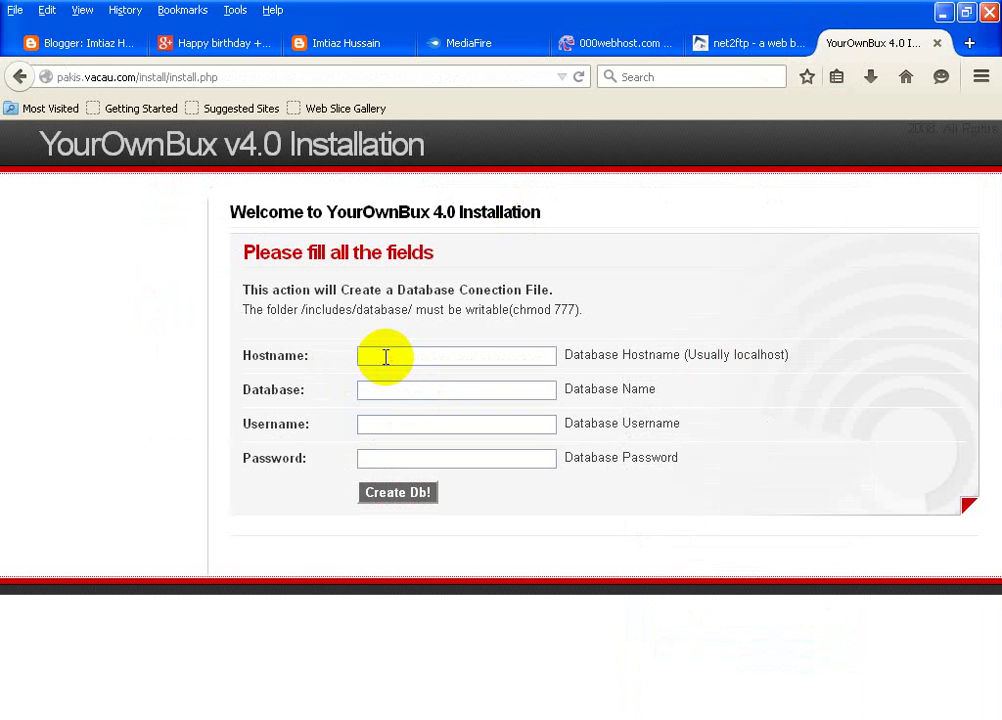
text(mysql15.000webhost.com)
Step: Fill Database and Username with the database name from the hosting panel, enter the database password, and submit the form to create the connection file
click(712, 44)
click(647, 42)
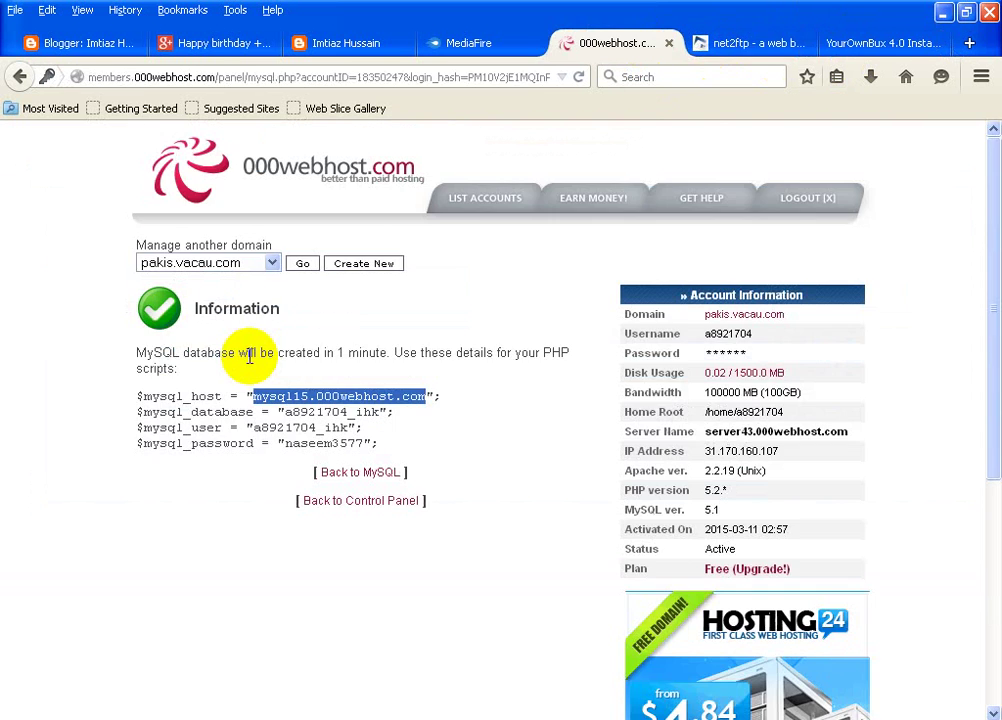
drag(284, 411, 377, 409)
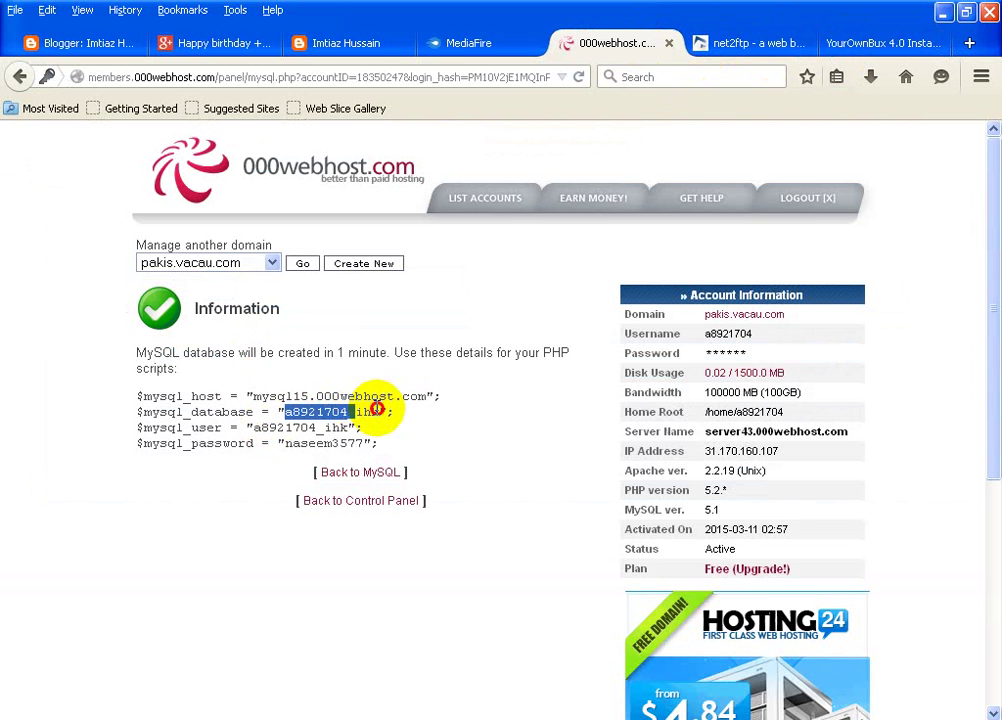
click(731, 44)
click(882, 38)
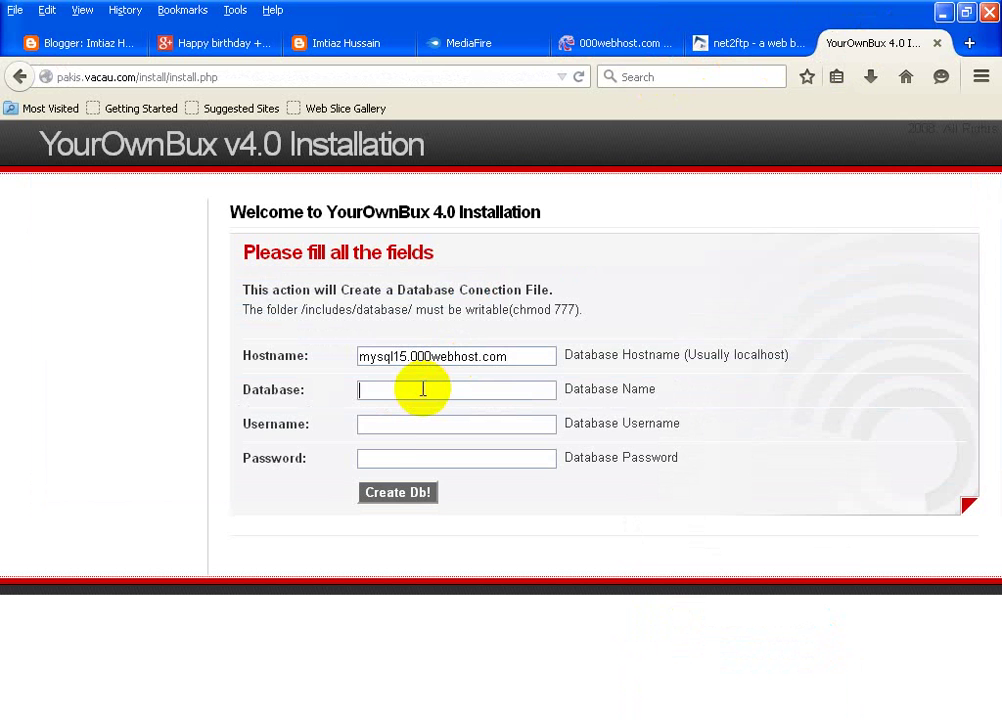
text(a8921704_ihk)
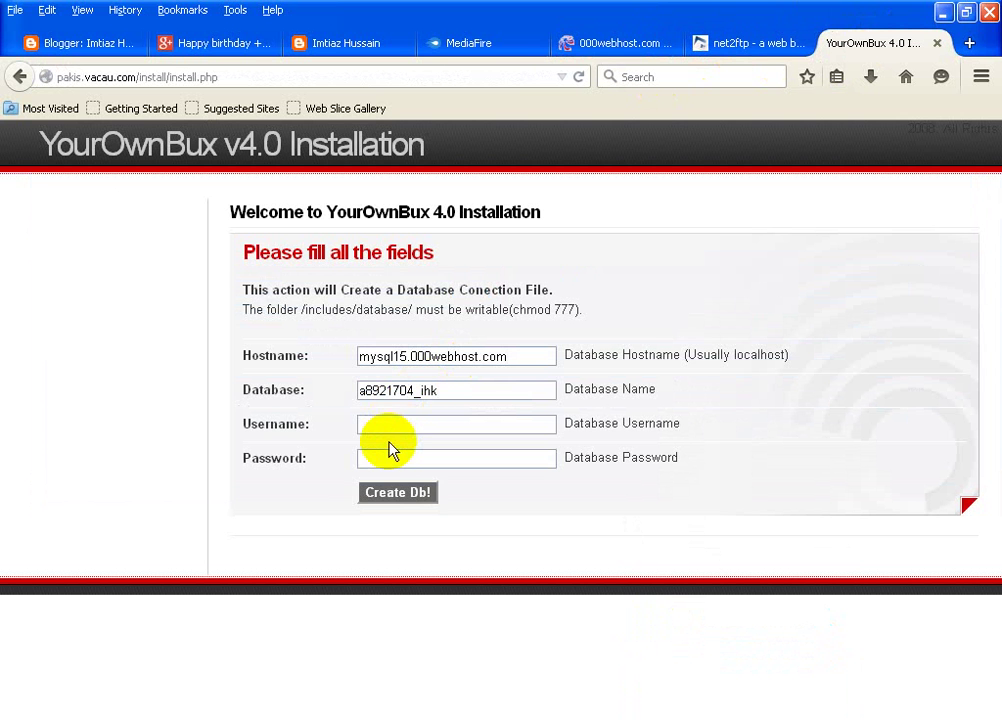
key(ctrl+v)
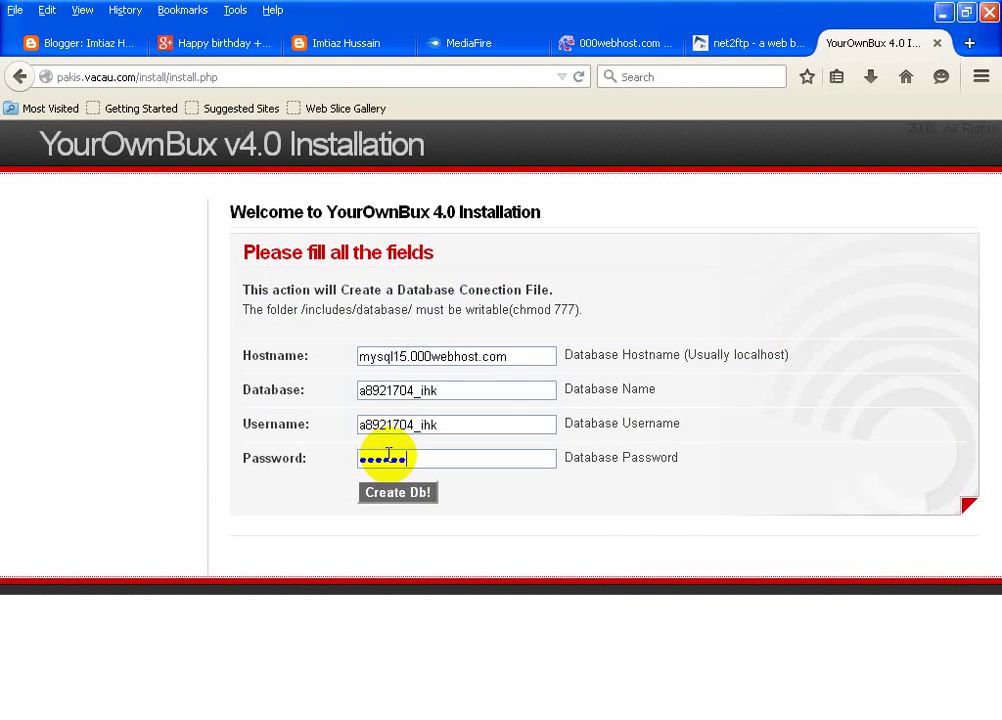
click(416, 503)
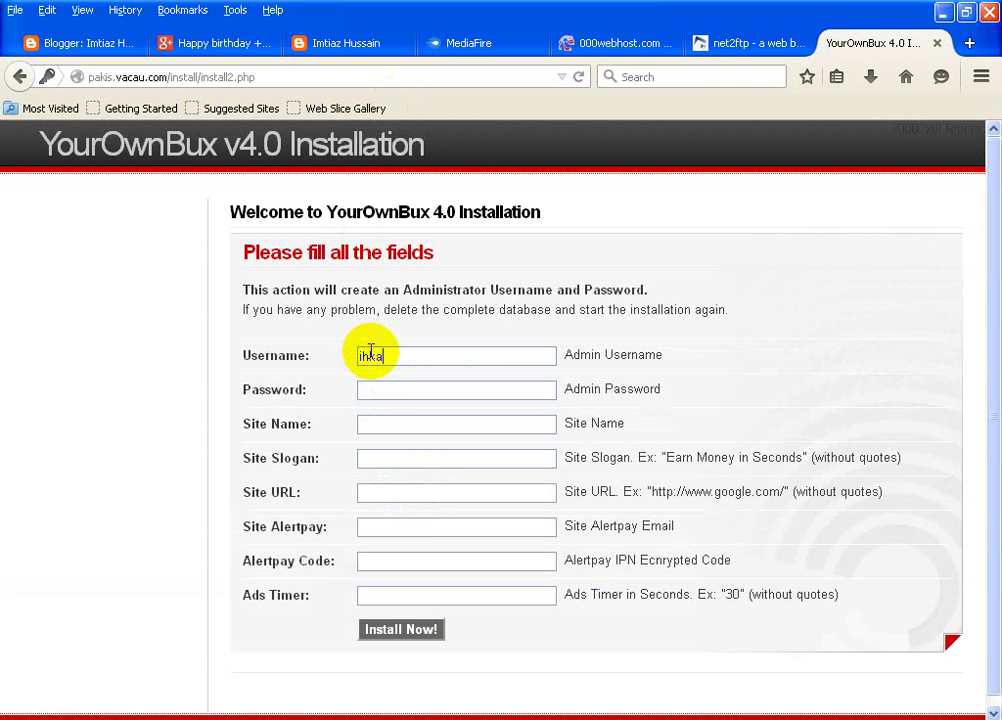
Step: Enter the administrator username and password in the second installation form
click(365, 389)
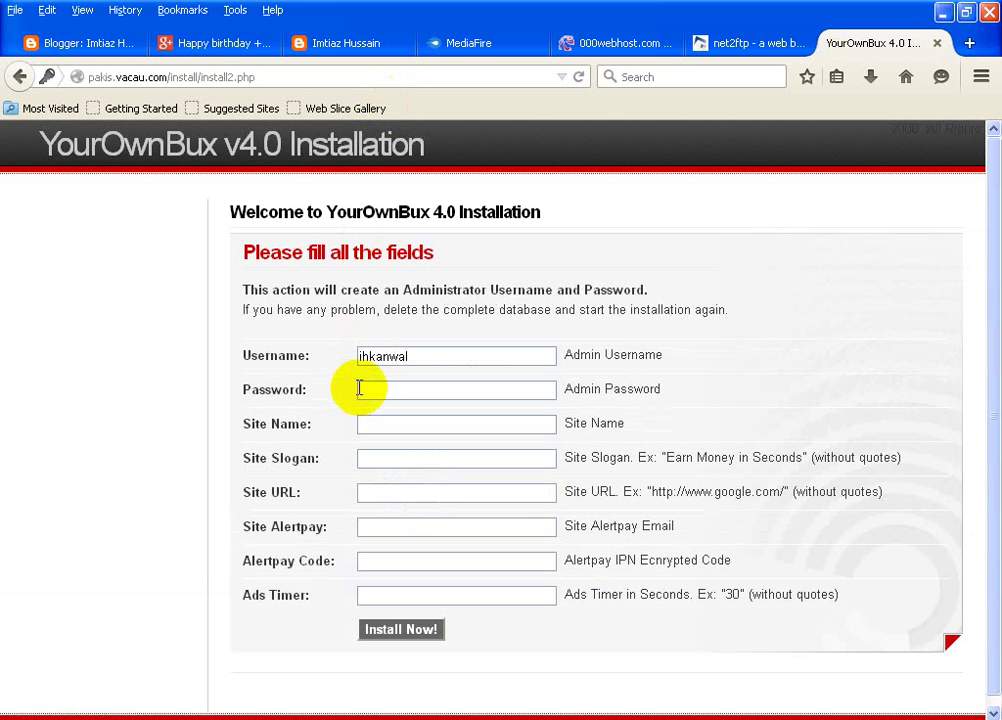
text(••••)
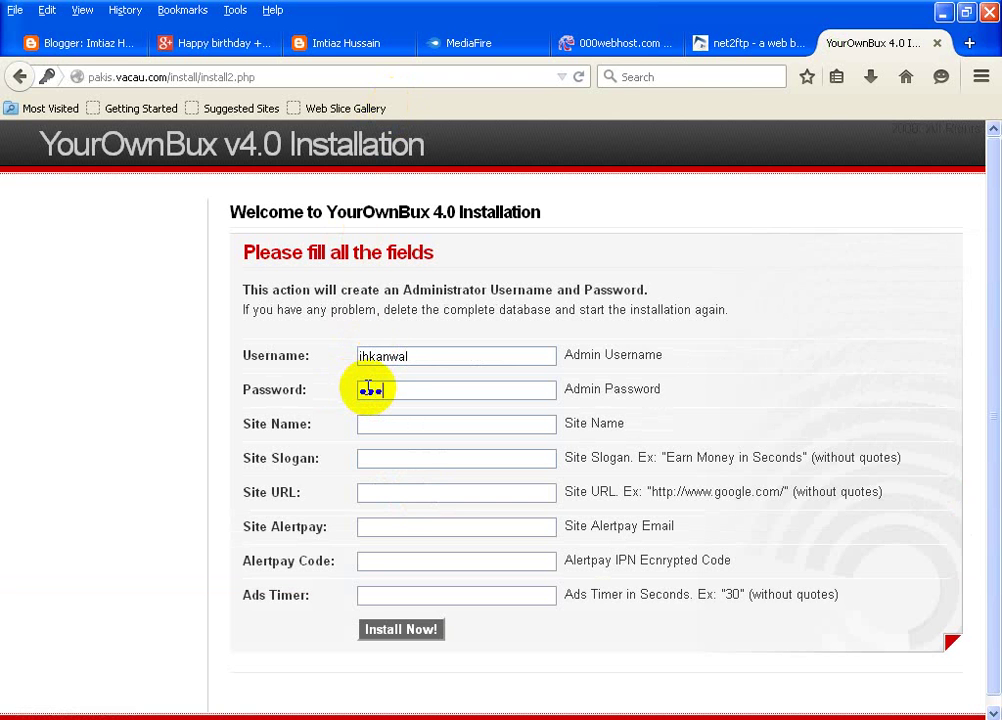
text(•••••)
click(443, 351)
click(402, 352)
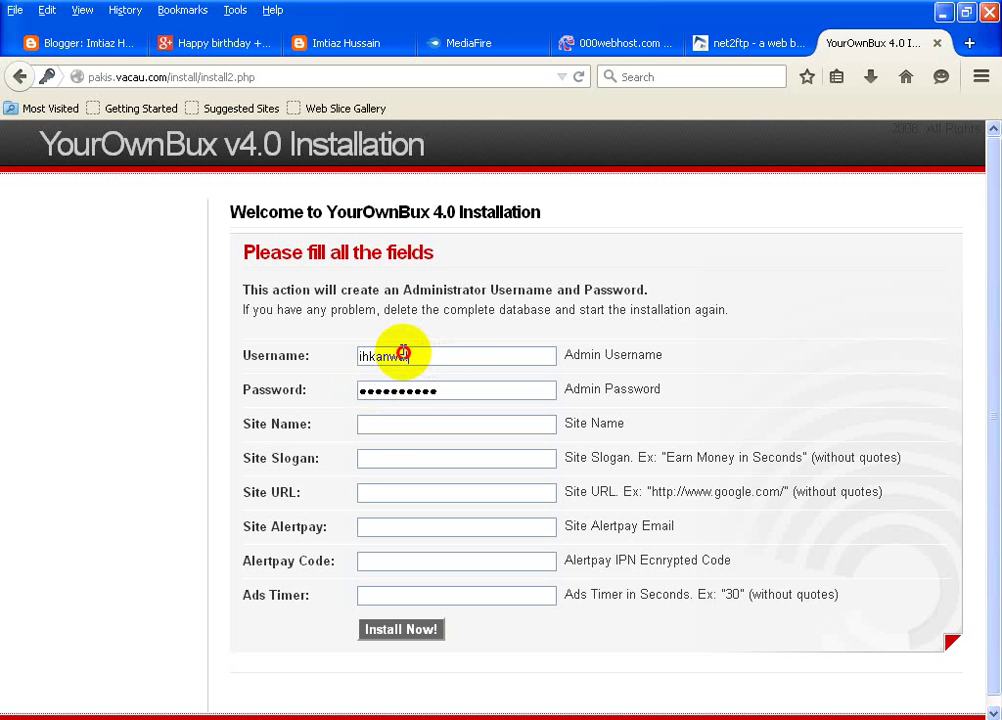
drag(402, 352, 369, 347)
Step: Set the Site Name to "AAP KAMAO" and the Site Slogan to "Earn money in second"
click(371, 428)
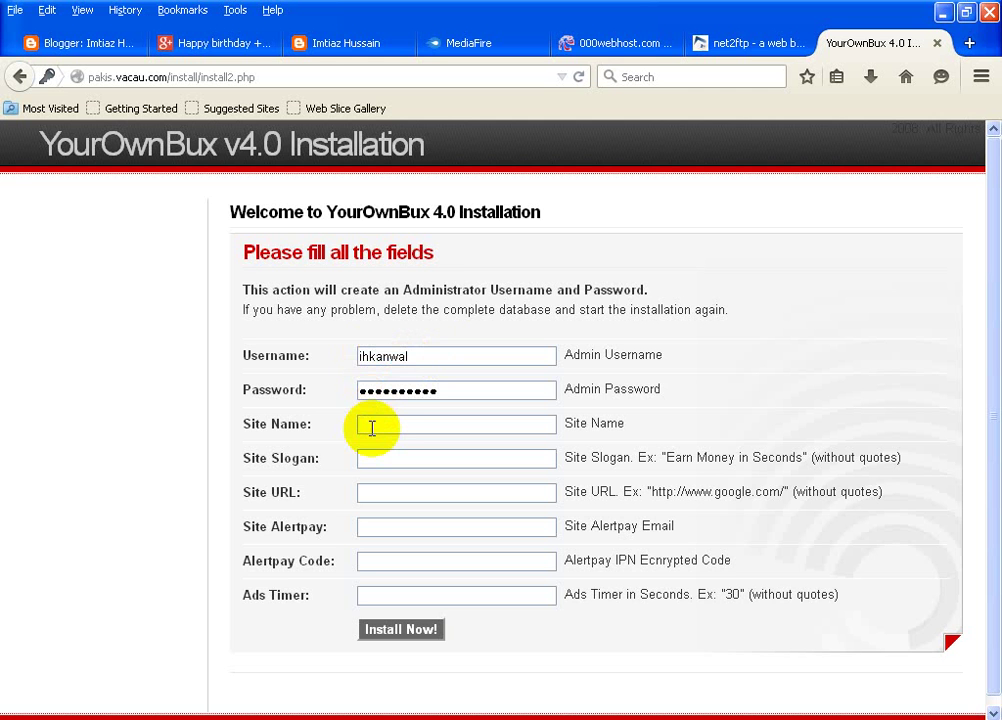
click(712, 44)
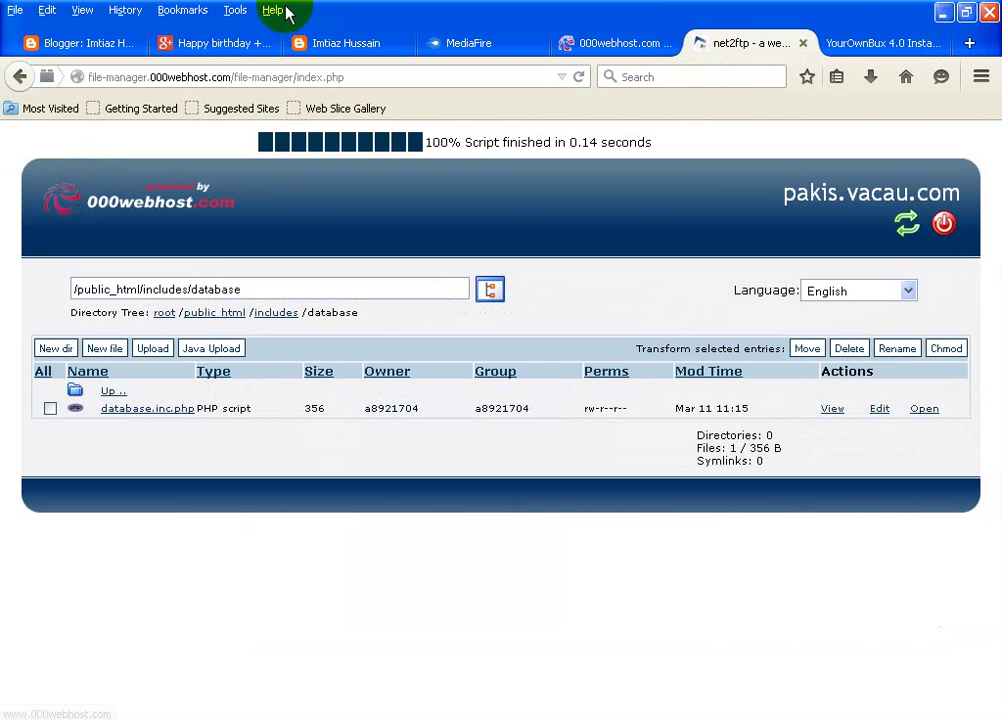
click(861, 40)
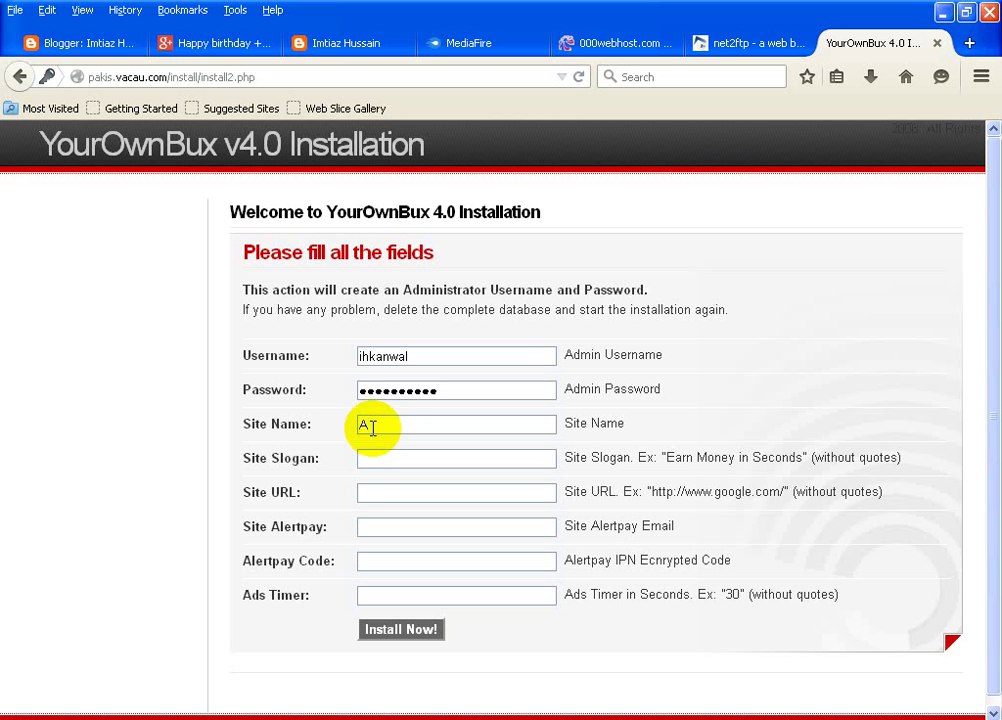
text(P KAMAO)
click(387, 456)
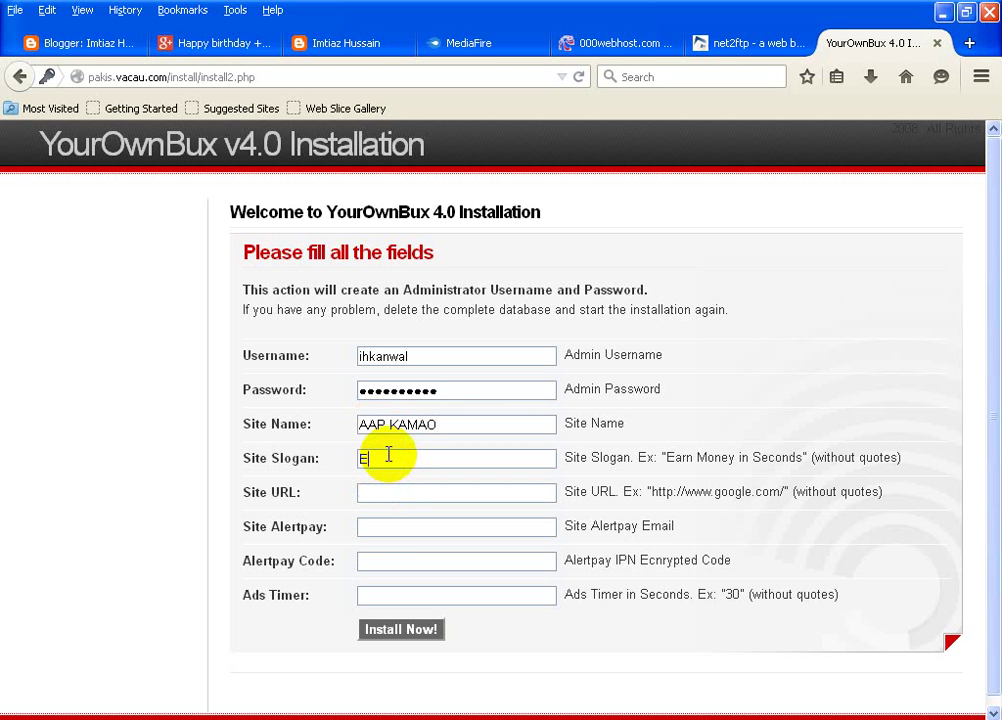
text(Earn money in second)
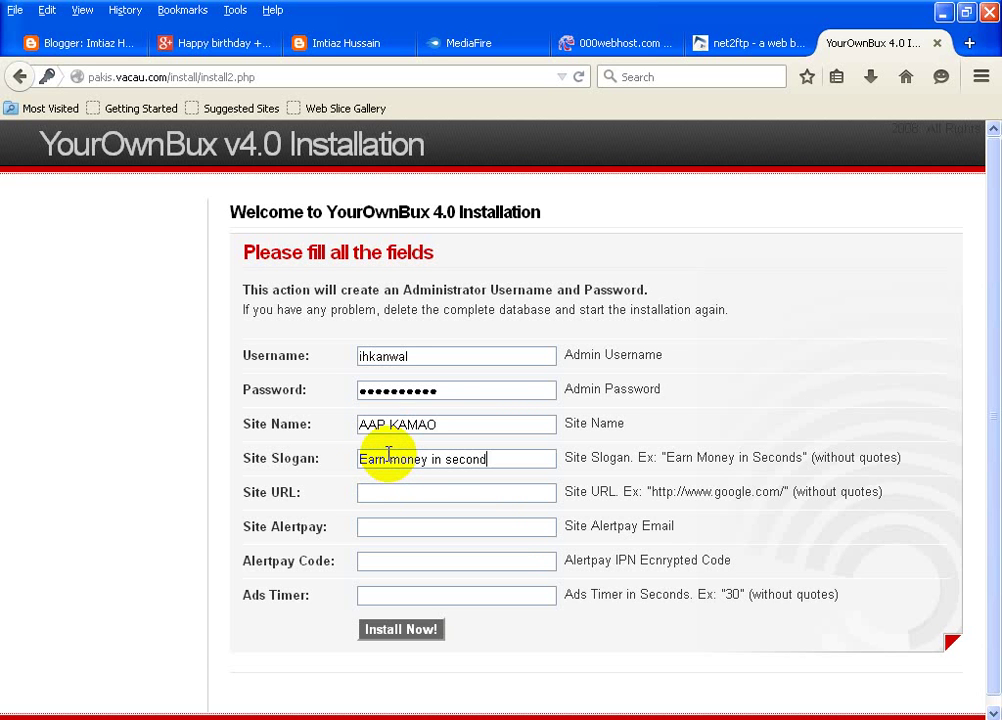
Step: Copy the domain pakis.vacau.com from the file manager and enter it as the Site URL in the installation form
click(391, 492)
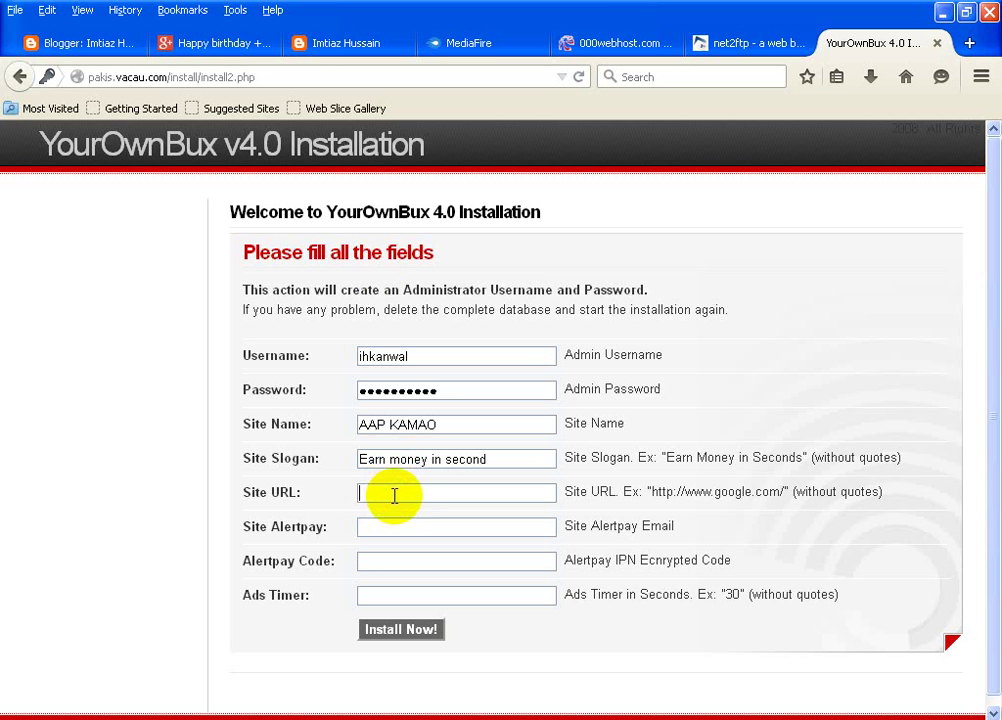
click(738, 52)
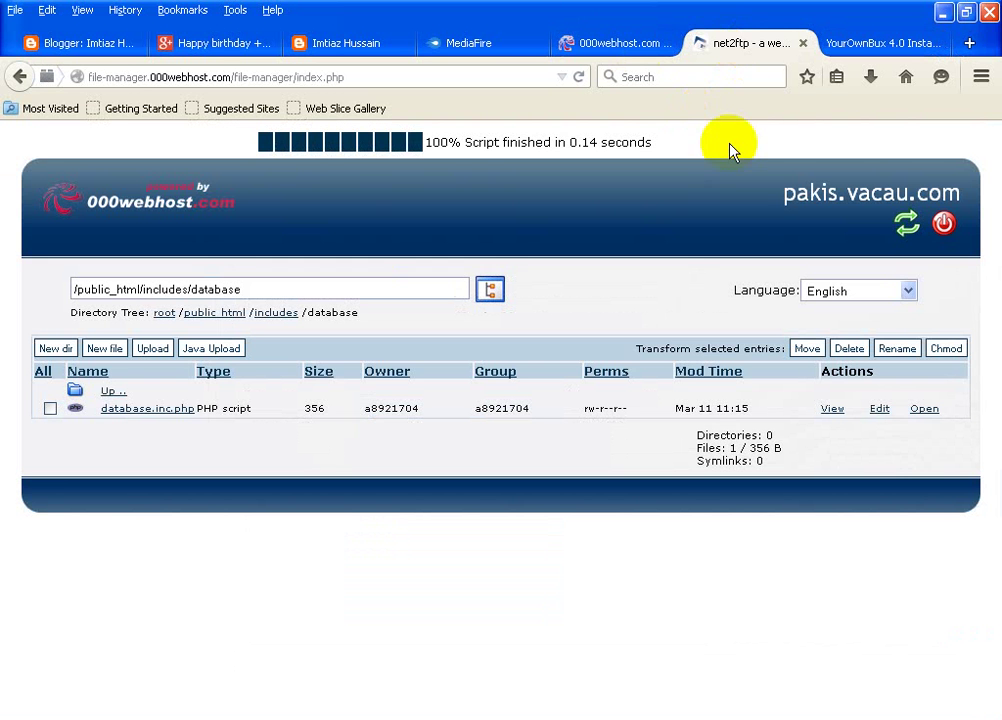
drag(783, 193, 960, 193)
key(ctrl+c)
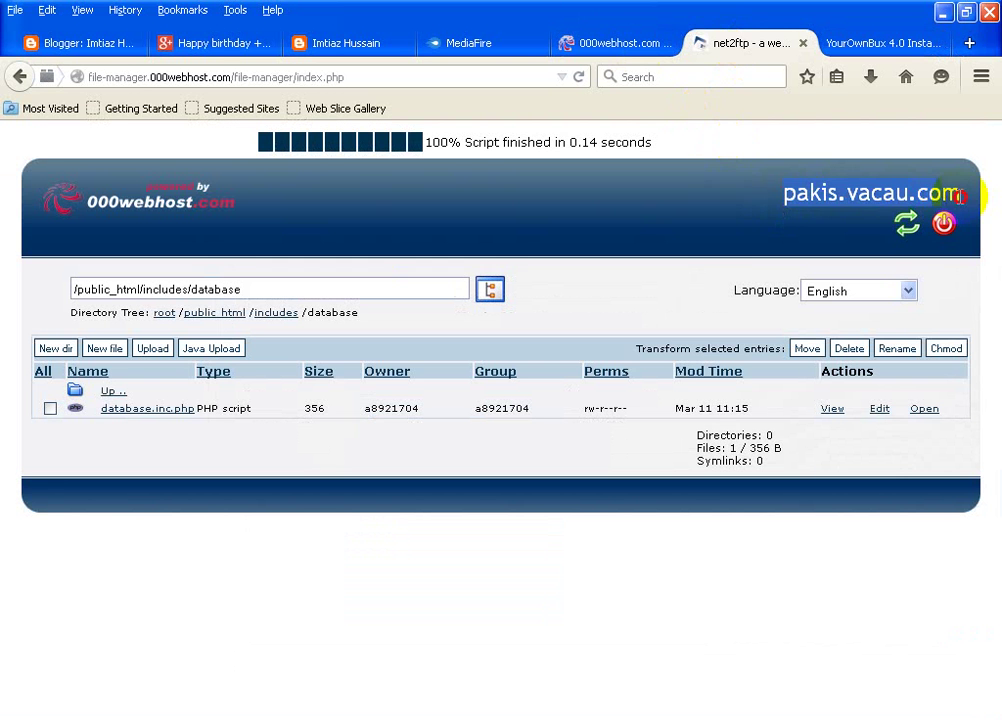
click(872, 44)
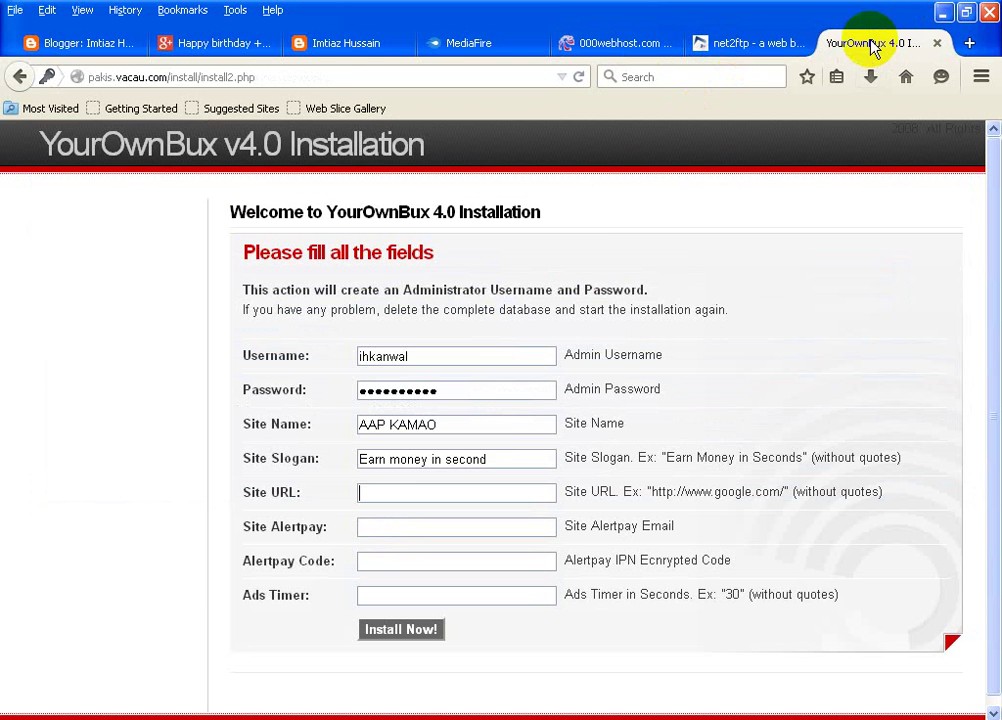
click(472, 490)
key(ctrl+v)
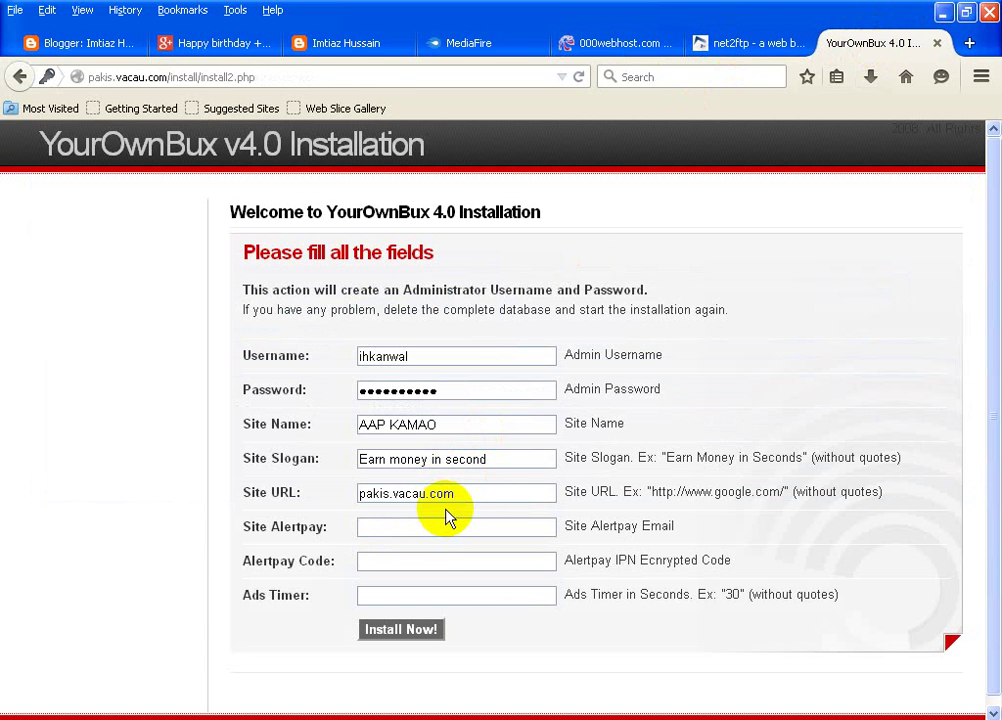
Step: Leave both Alertpay fields empty, set the Ads Timer to 10 seconds, and run the installation
click(433, 533)
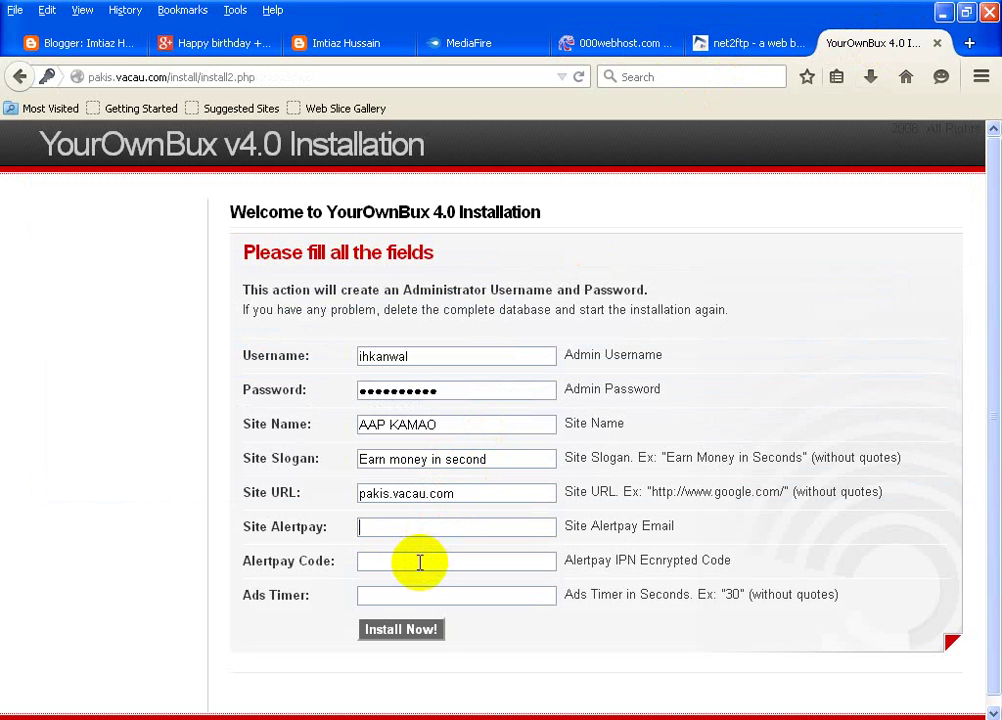
click(419, 563)
click(405, 600)
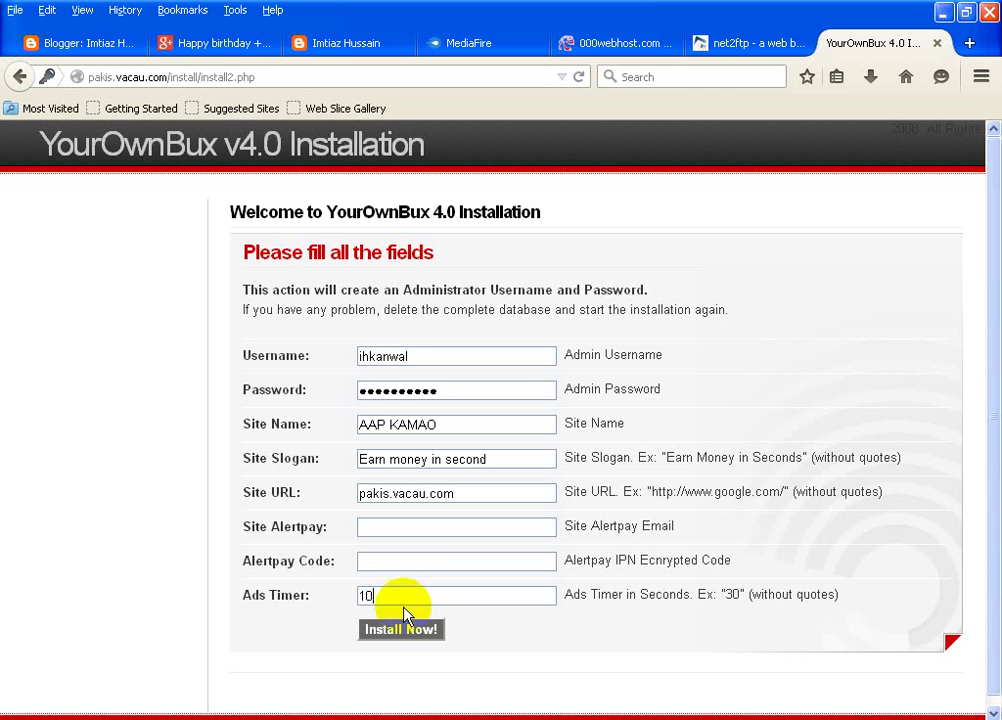
click(390, 630)
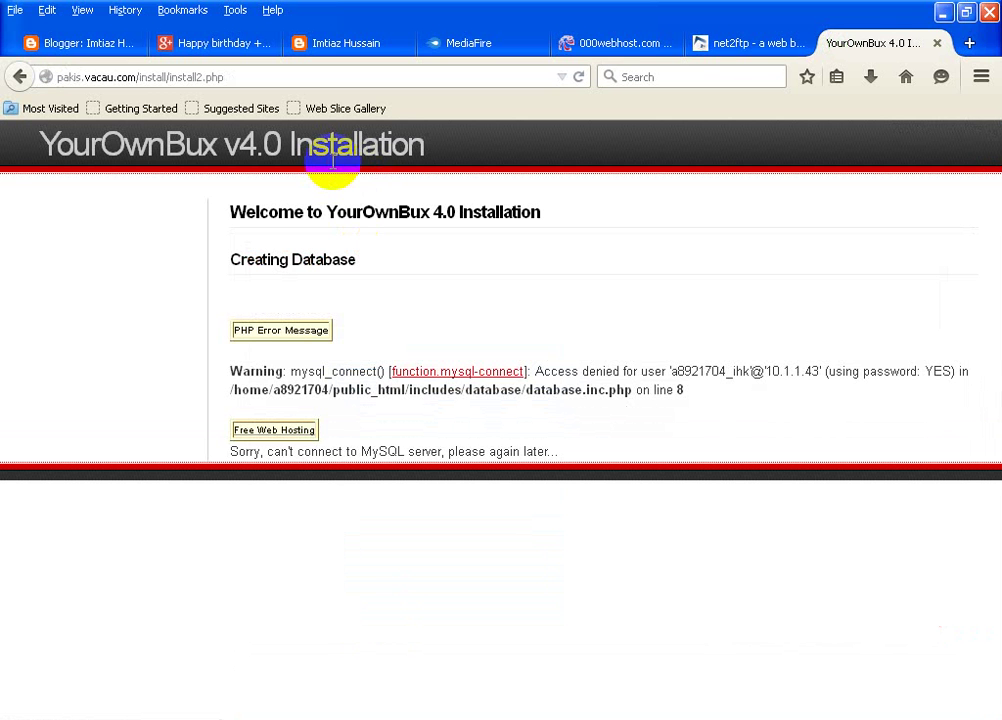
Step: Go back to the installer's database connection form and re-enter the Hostname mysql15.000webhost.com copied from the hosting panel
click(18, 77)
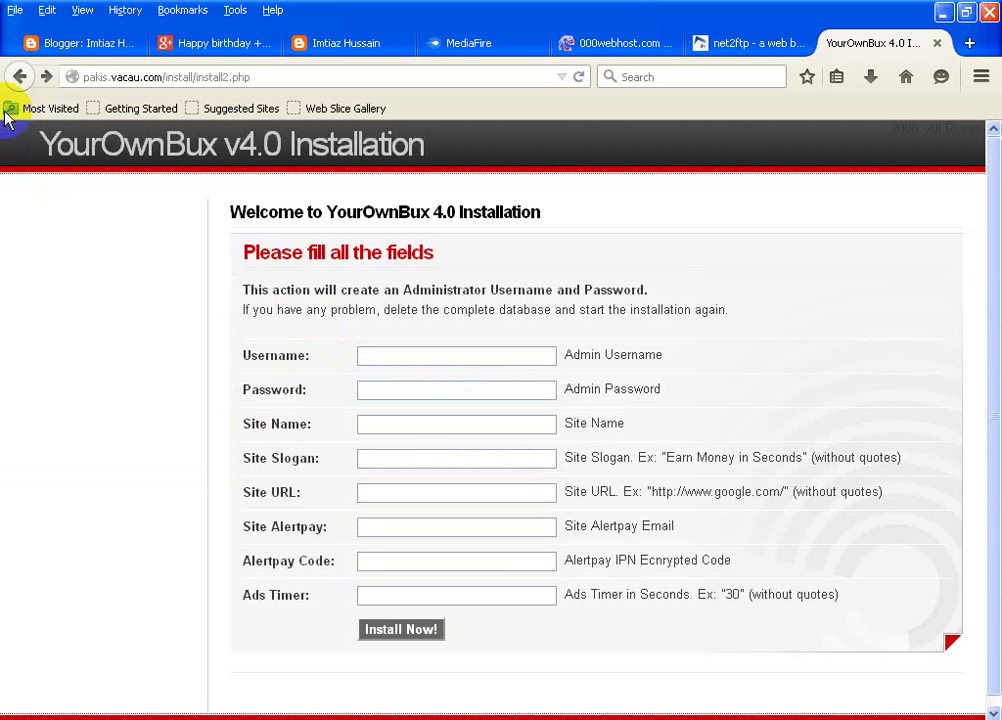
click(20, 77)
click(382, 354)
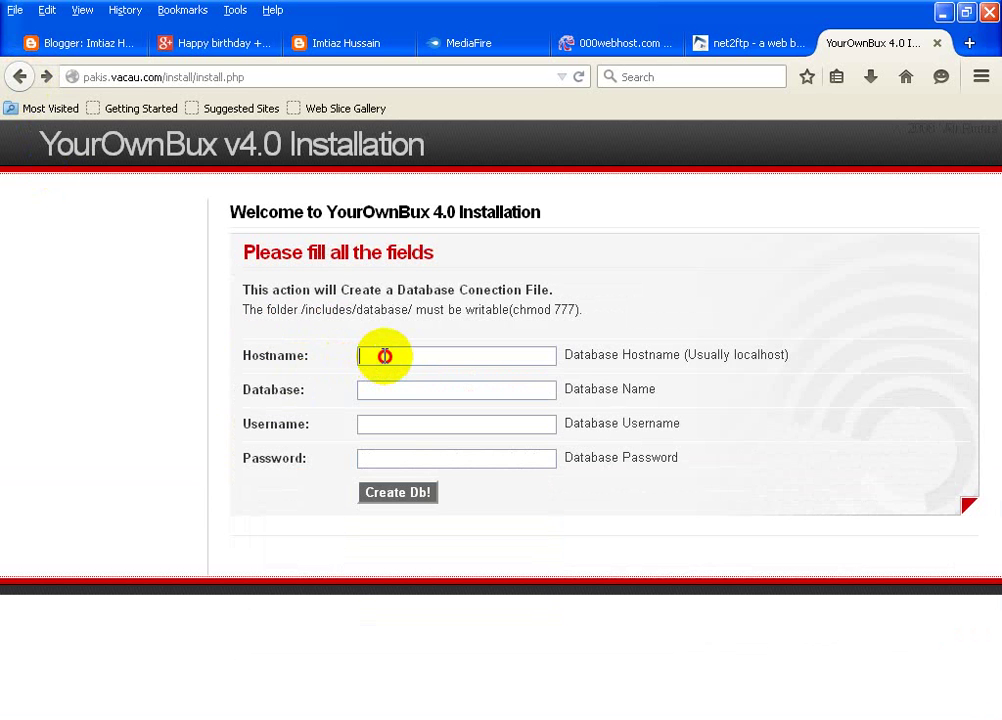
click(642, 42)
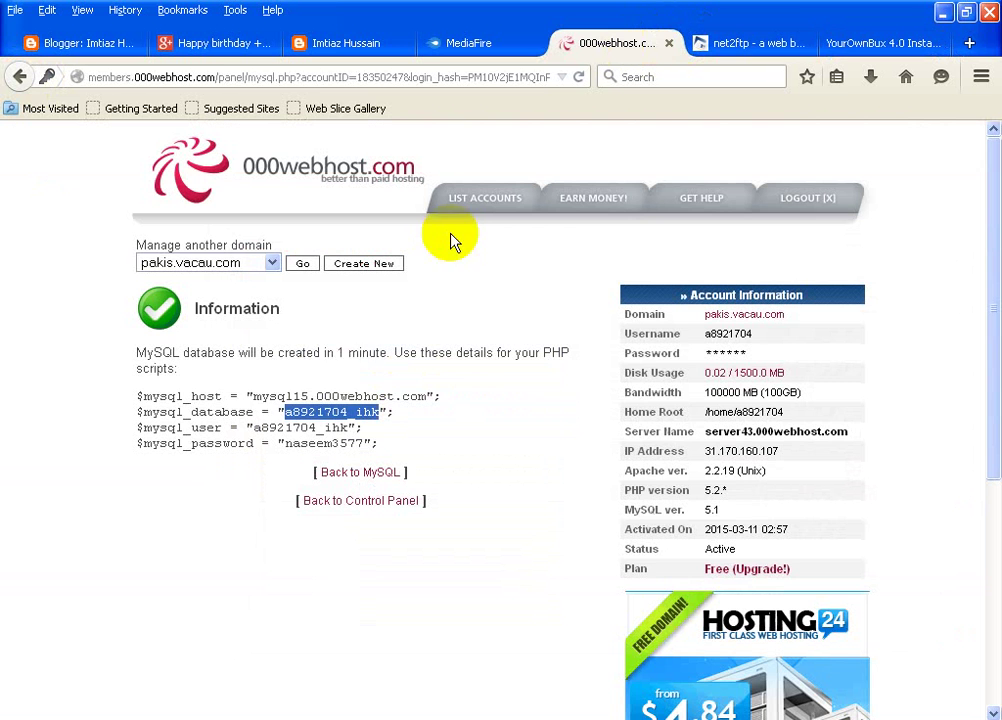
drag(253, 396, 425, 396)
key(ctrl+c)
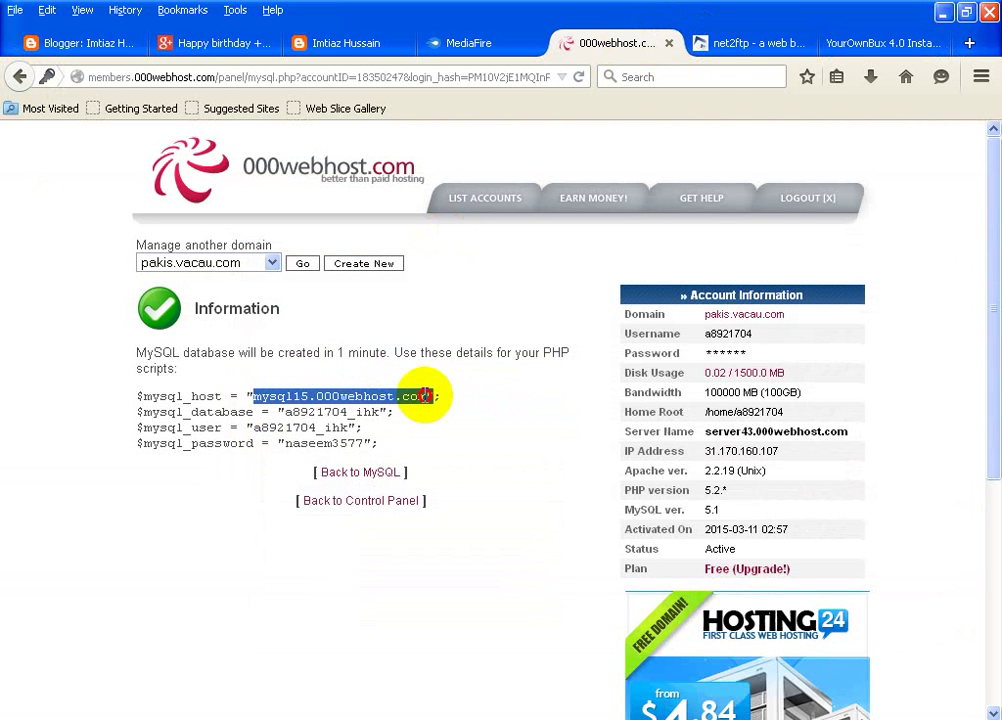
click(827, 57)
key(ctrl+v)
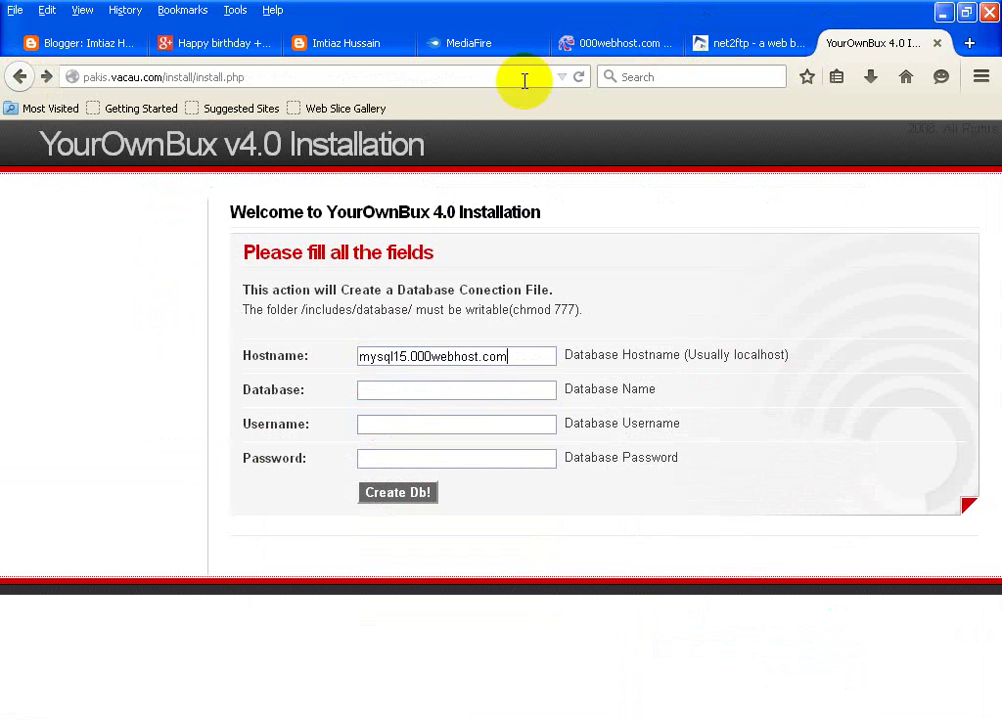
Step: Copy the MySQL database name from the hosting panel and enter it as both the Database and the Username in the installer's connection form
click(588, 45)
drag(284, 411, 385, 411)
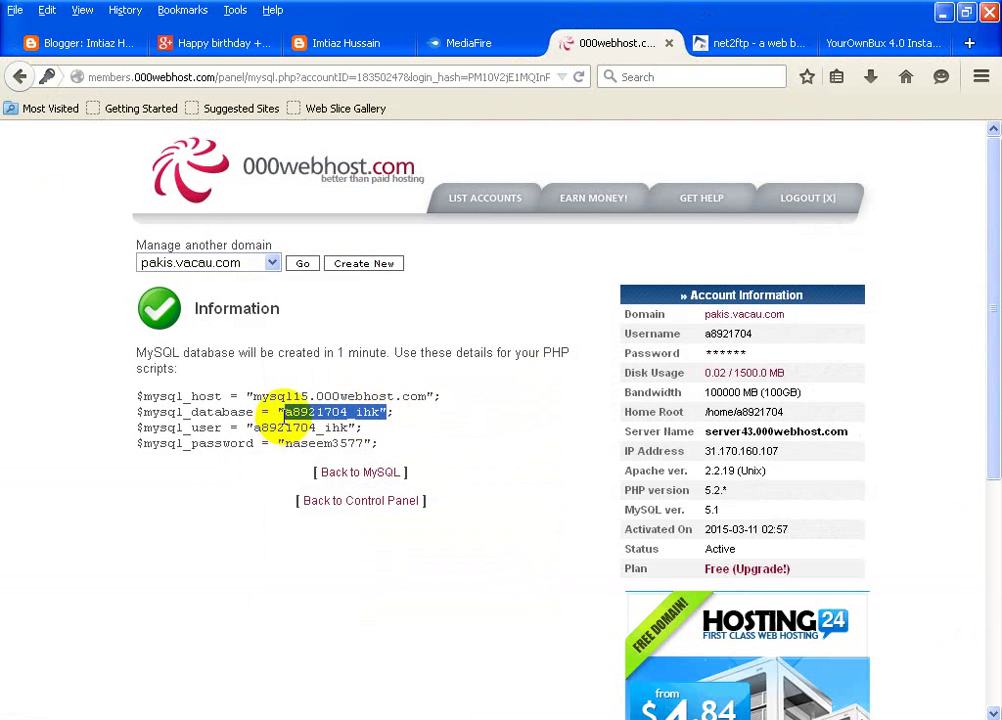
drag(284, 411, 379, 412)
key(ctrl+c)
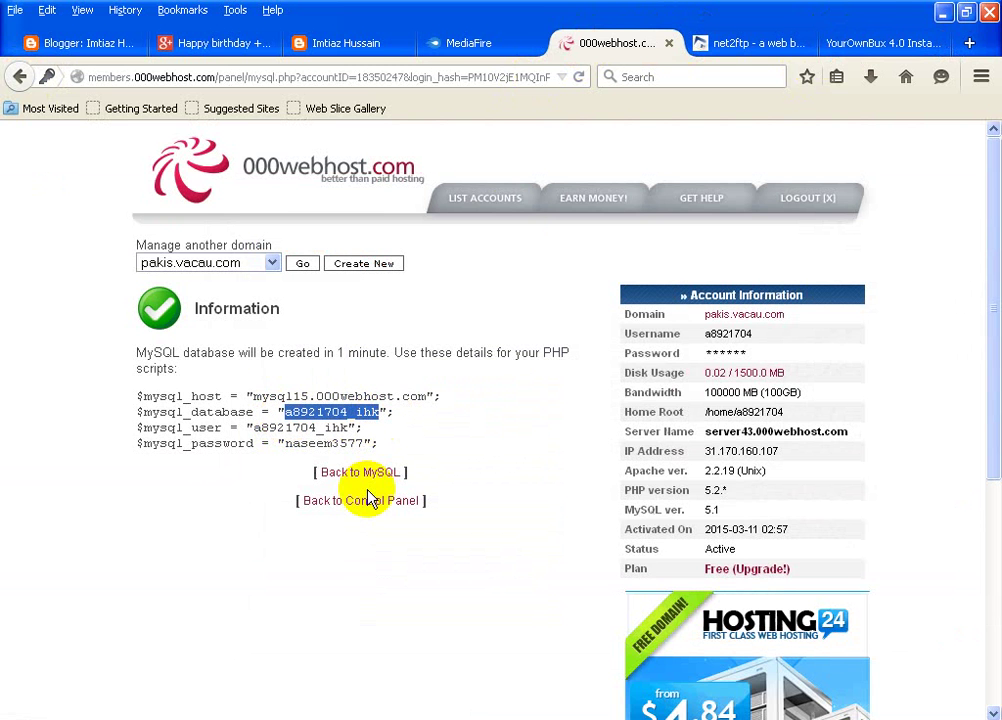
click(866, 43)
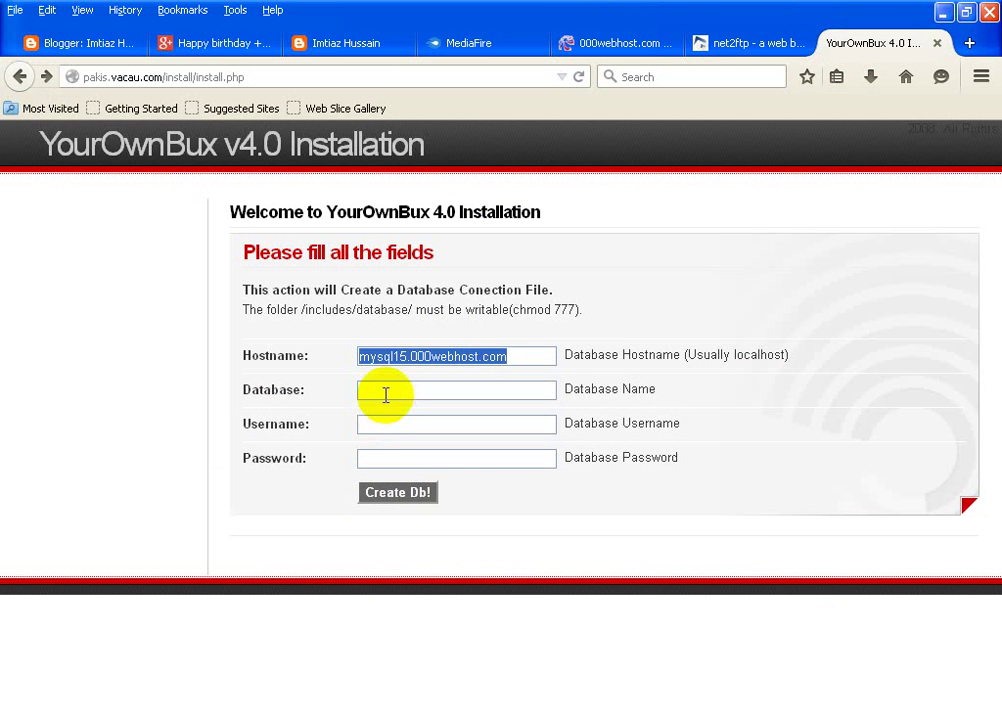
click(385, 393)
key(ctrl+v)
click(389, 420)
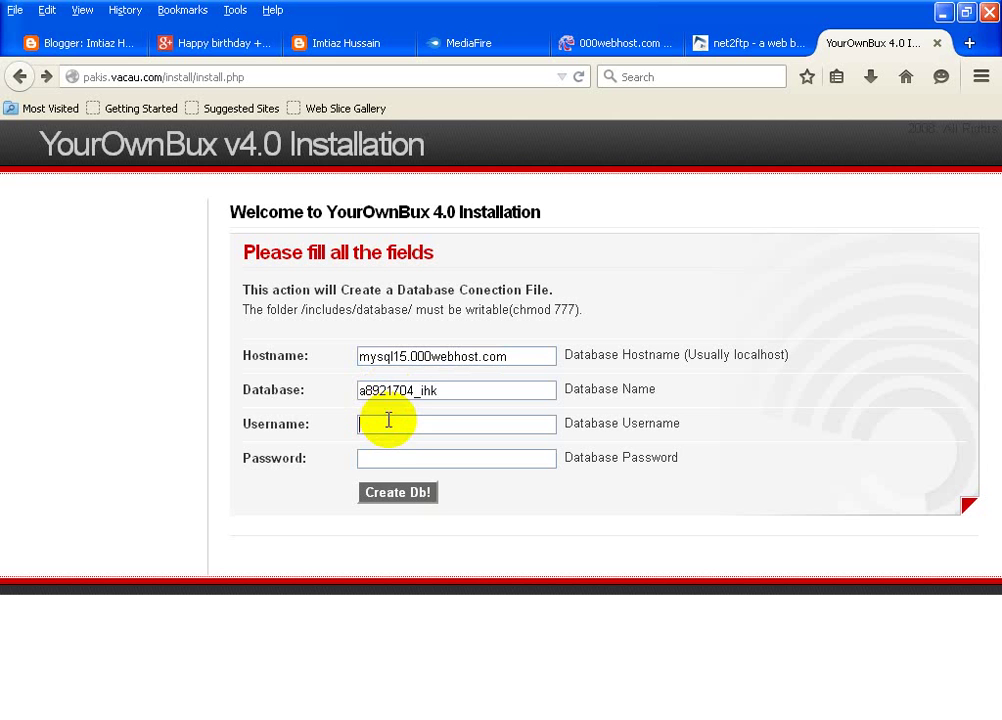
key(ctrl+v)
Step: Enter the database password and create the database connection file
click(393, 461)
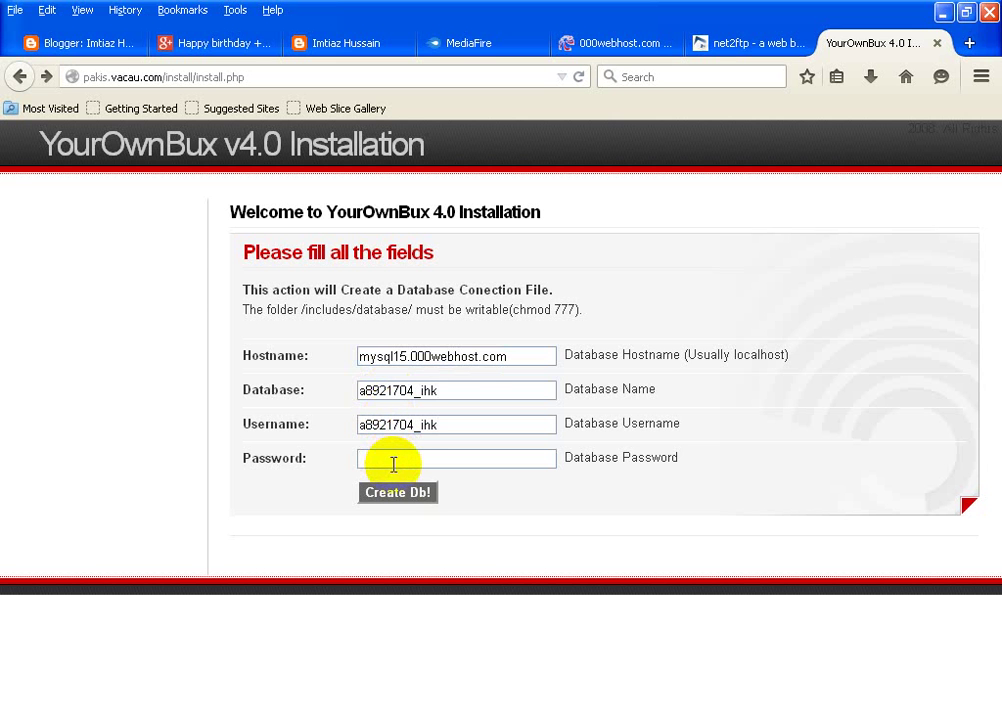
text(•••••••••••)
click(405, 500)
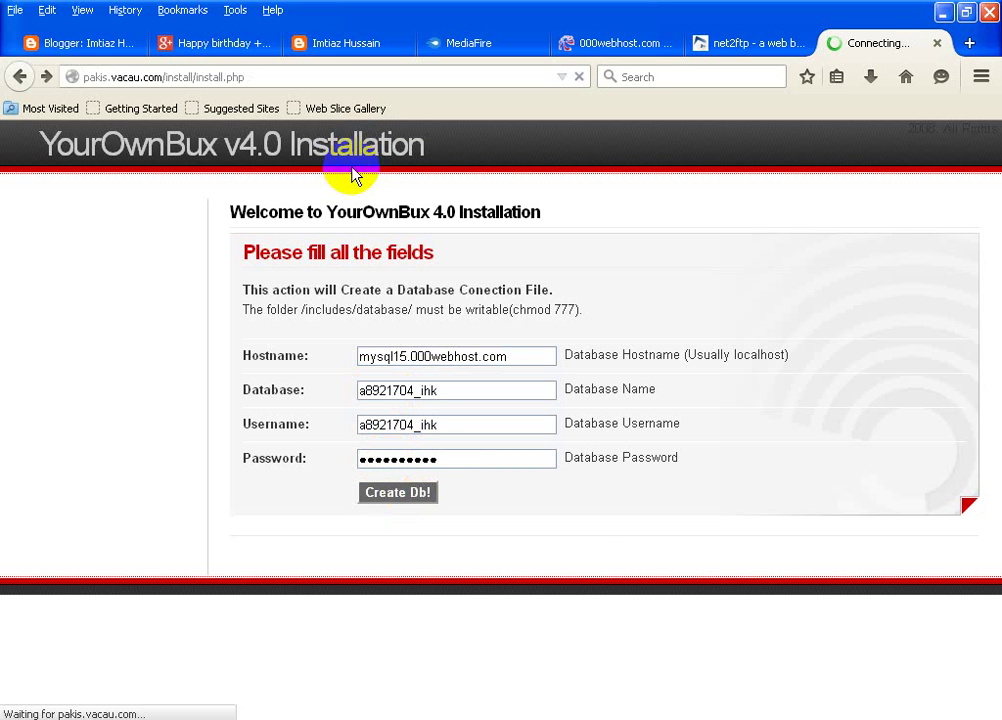
Step: Fill in the administrator username and password, and set the Site Name to "AAP KAMAO"
click(391, 391)
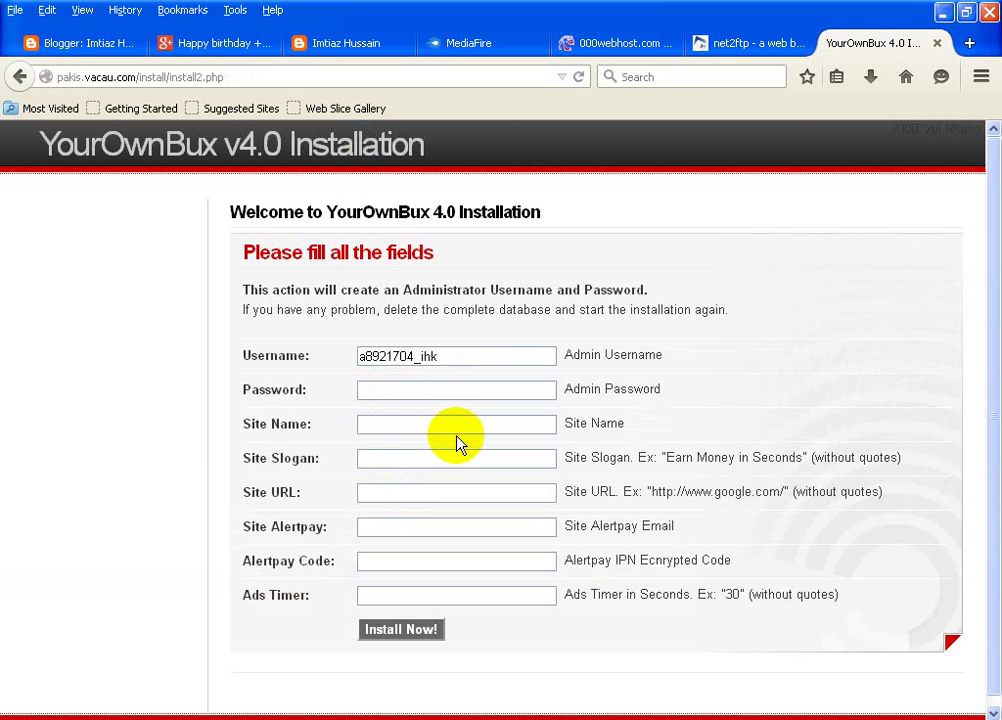
text(**********)
click(465, 432)
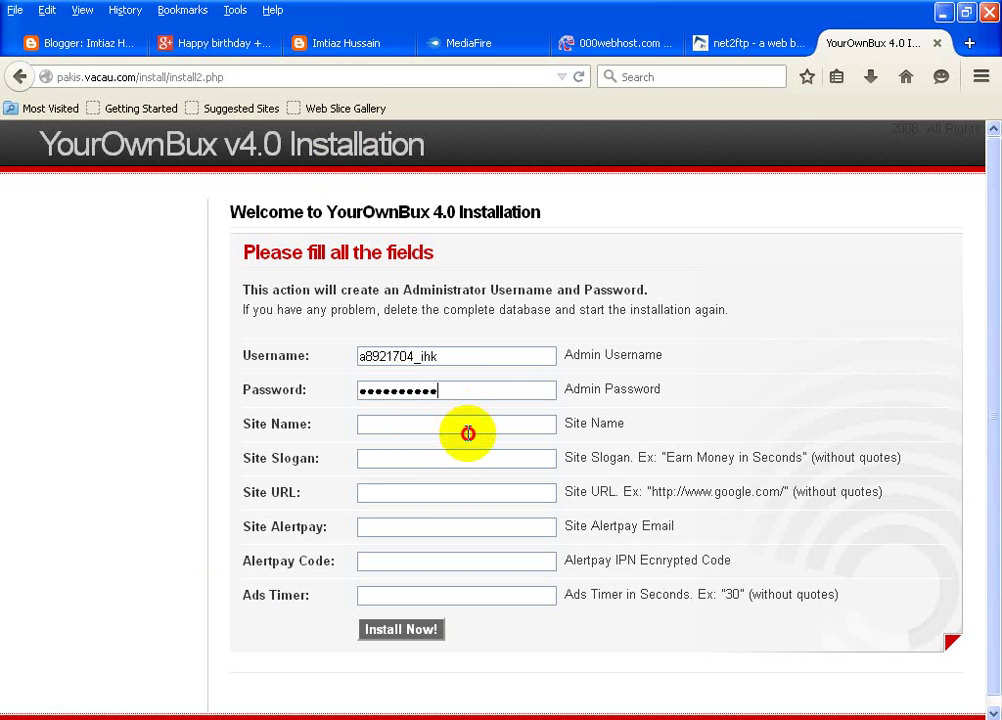
text(AAP KAMAO)
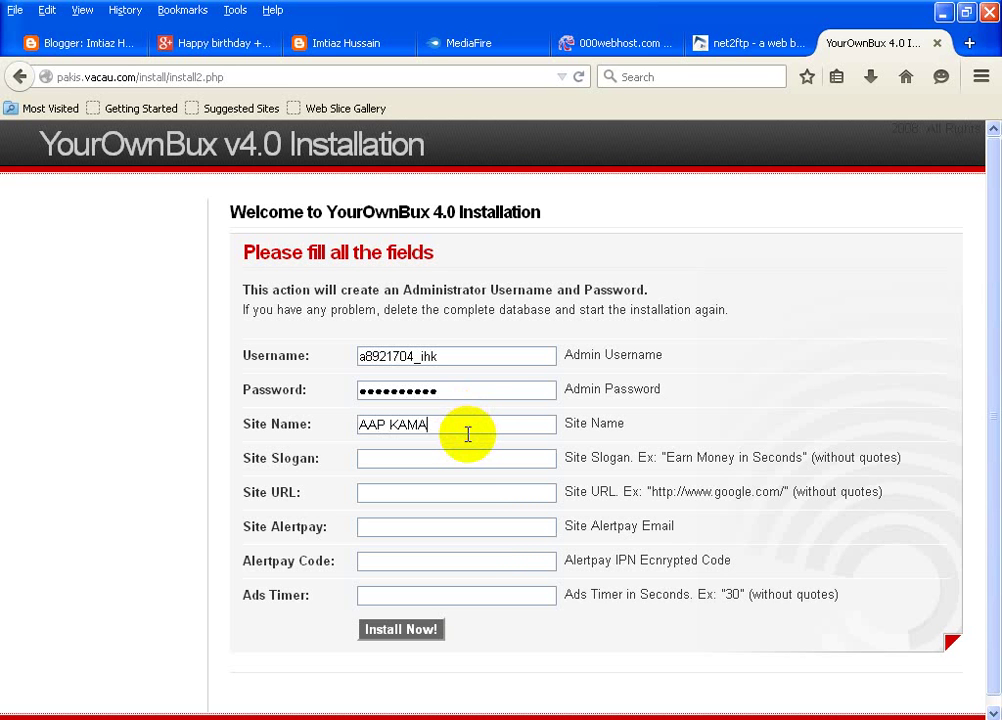
Step: Set the Site Slogan to "Free Earn"
click(446, 452)
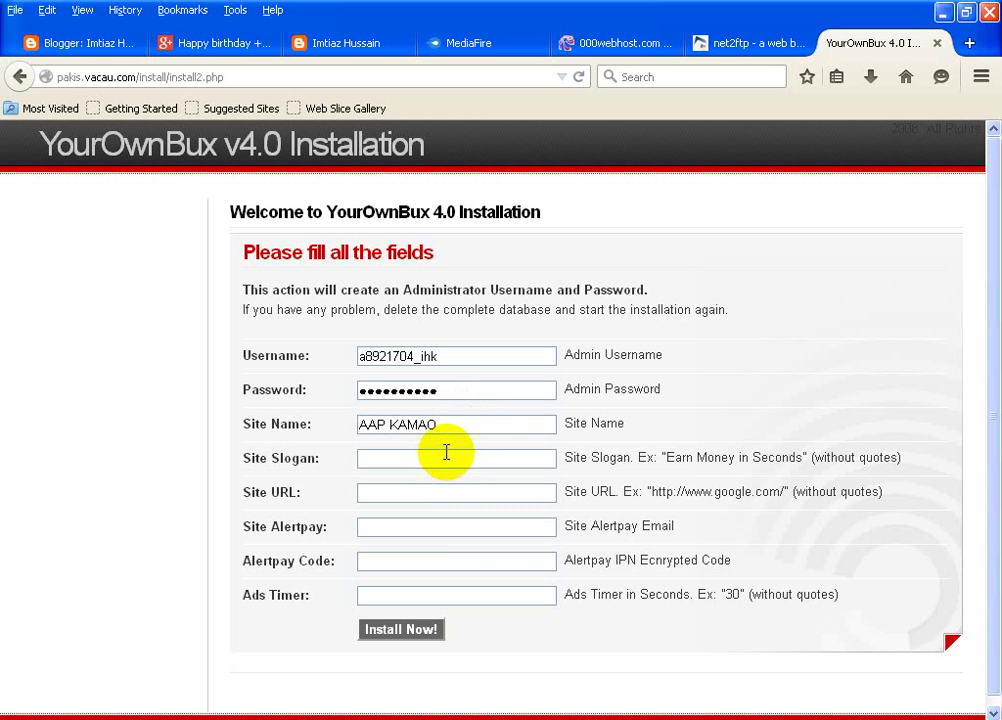
text(W)
text(ree E)
text(arn)
Step: Copy the domain pakis.vacau.com from the file manager and enter it as the Site URL
click(441, 494)
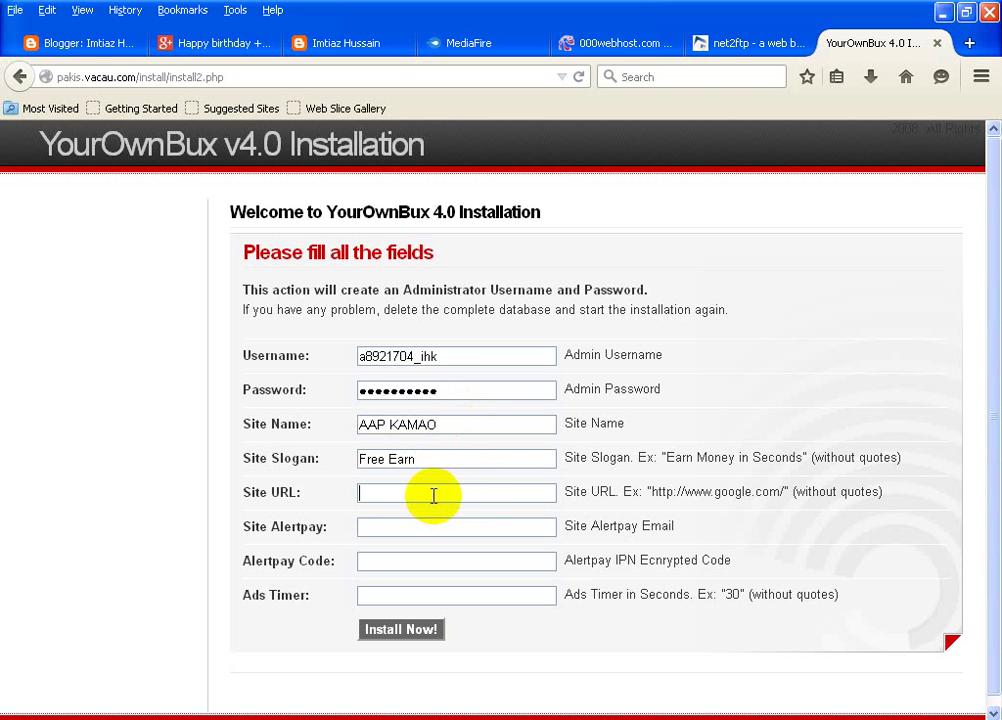
key(ctrl+v)
click(695, 44)
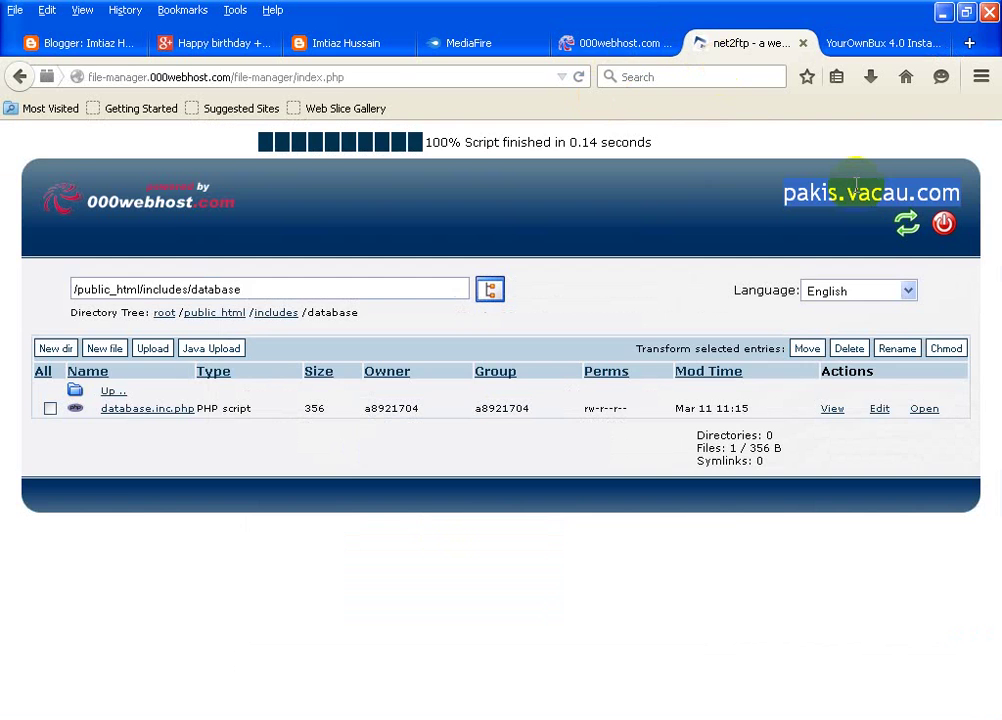
click(895, 44)
click(451, 494)
drag(451, 494, 280, 505)
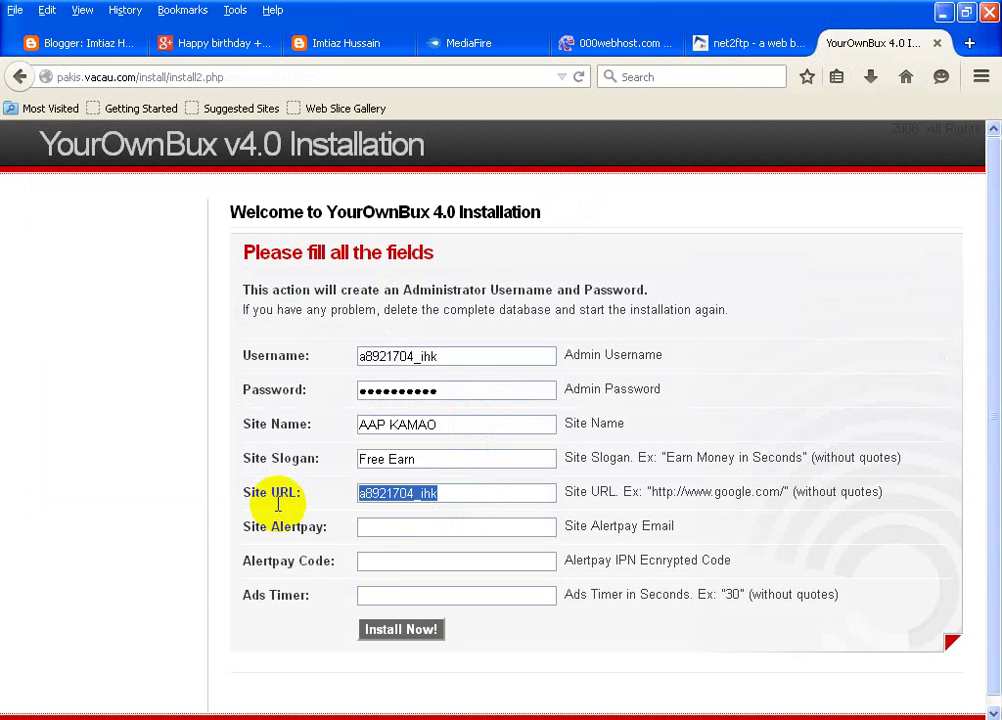
text(pakis.vacau.com)
Step: Set the Ads Timer to 10 seconds with both Alertpay fields left empty, run the installation and review its report
click(376, 597)
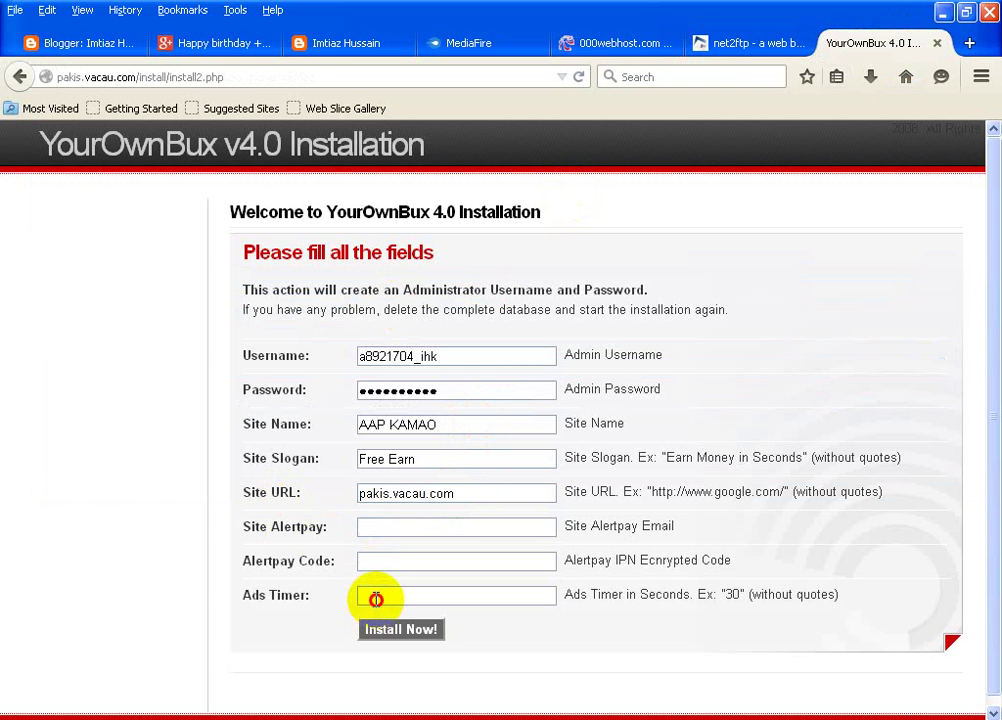
text(10)
click(399, 632)
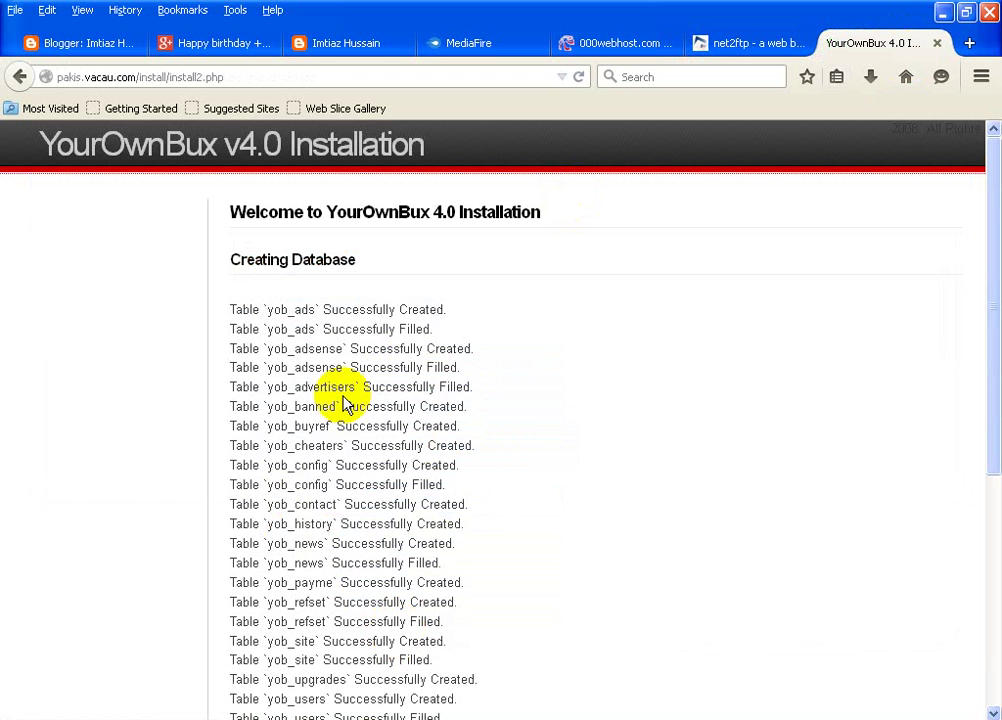
scroll(358, 430, down, 5)
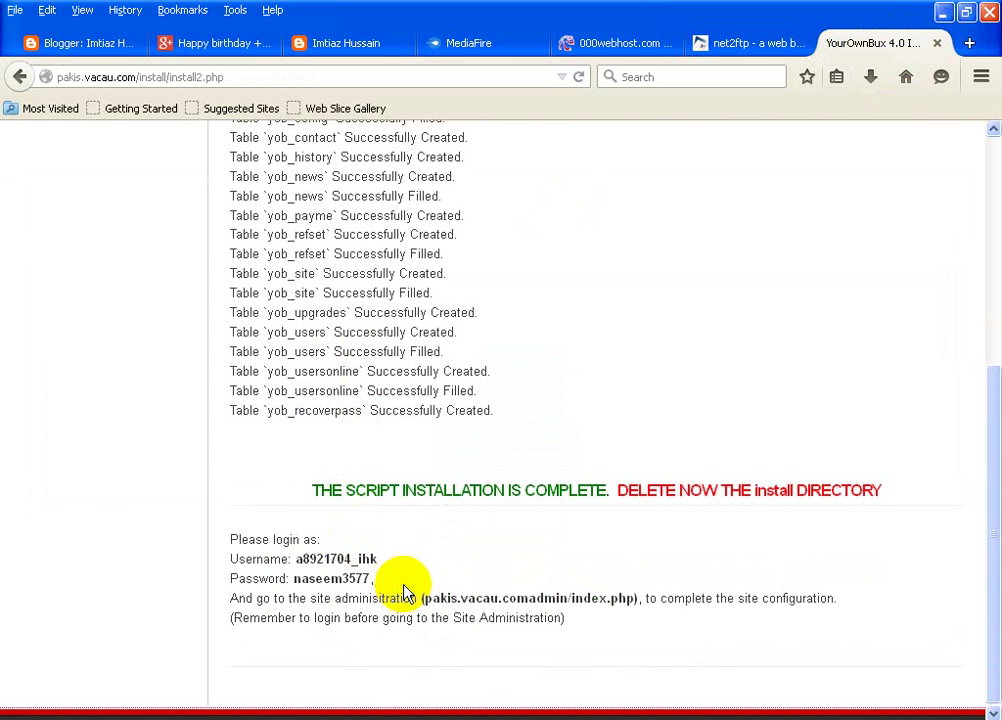
scroll(403, 590, up, 6)
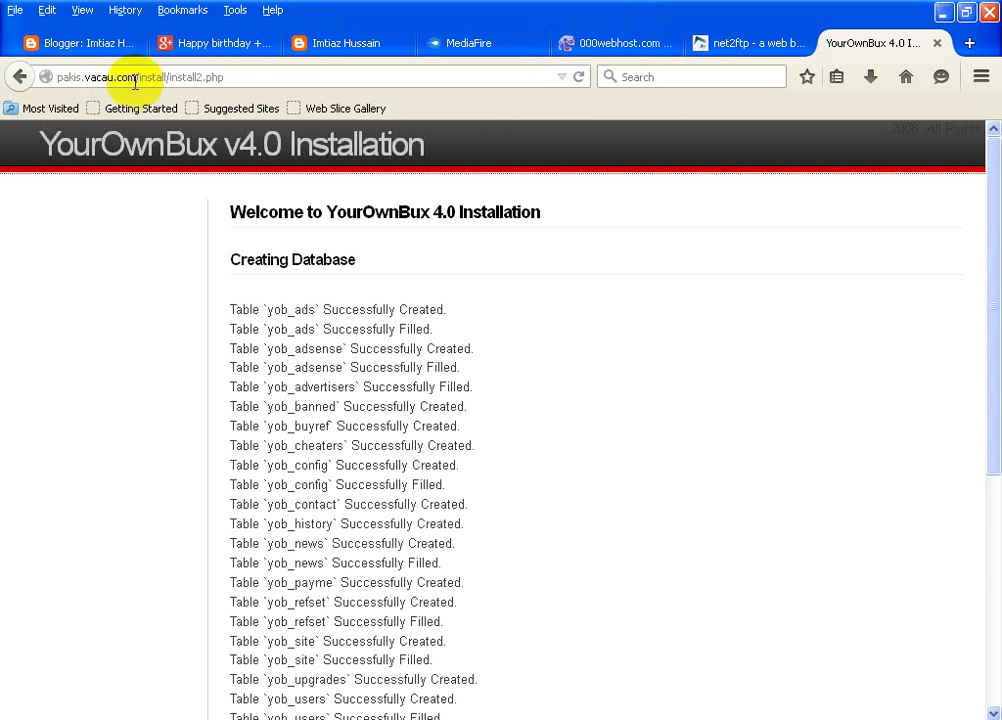
Step: Open the installed site's home page at pakis.vacau.com and postpone the computer restart for the automatic updates
drag(135, 80, 302, 78)
key(BackSpace)
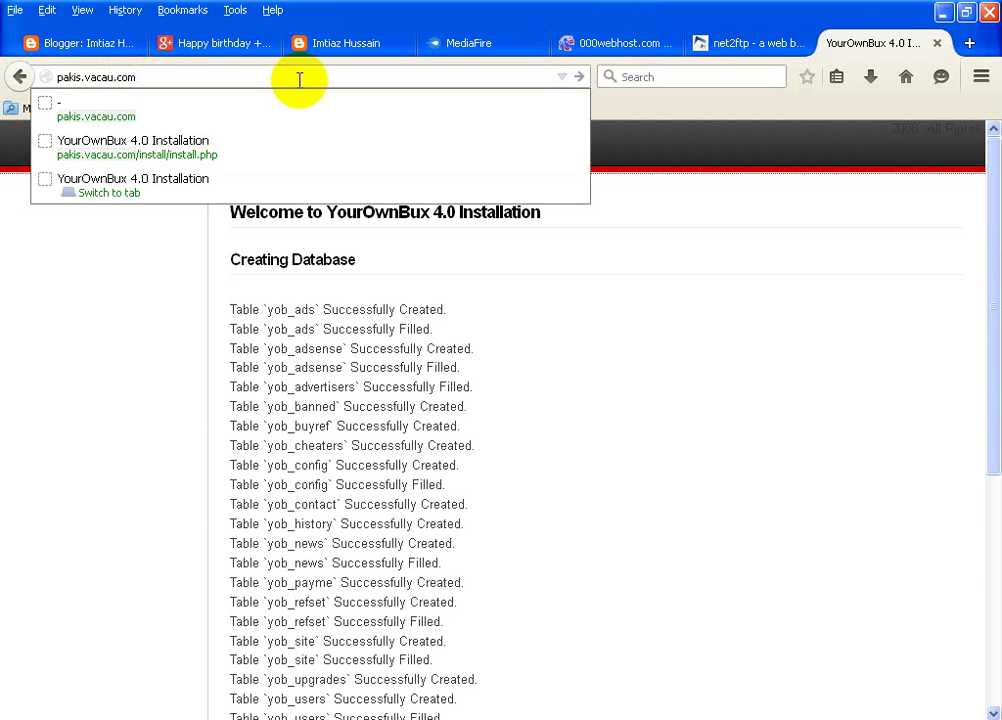
key(Return)
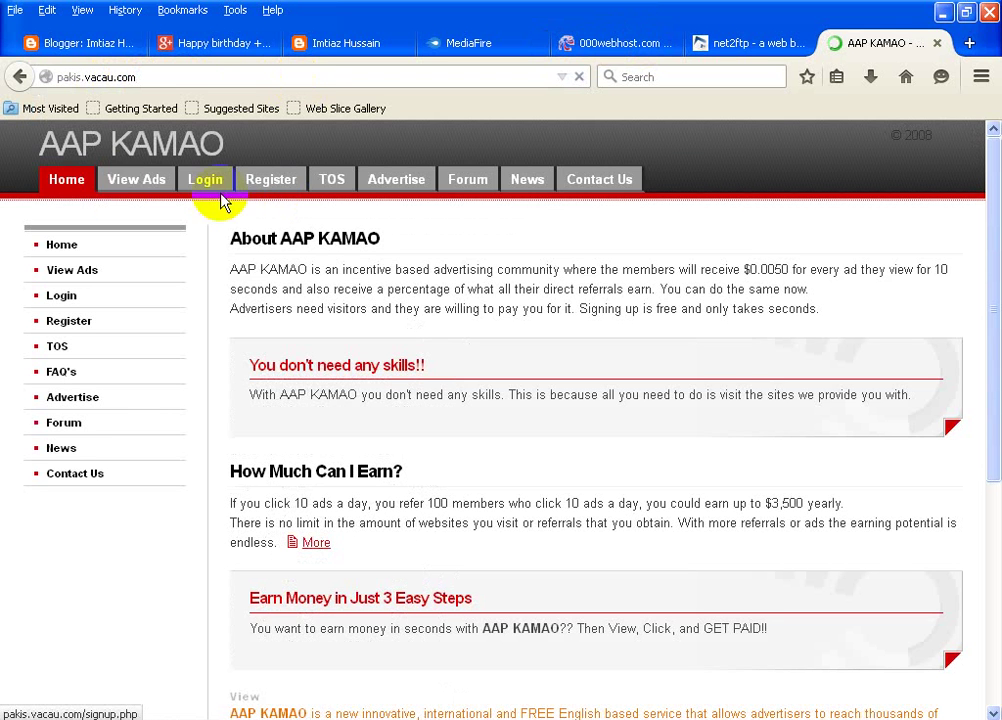
click(93, 189)
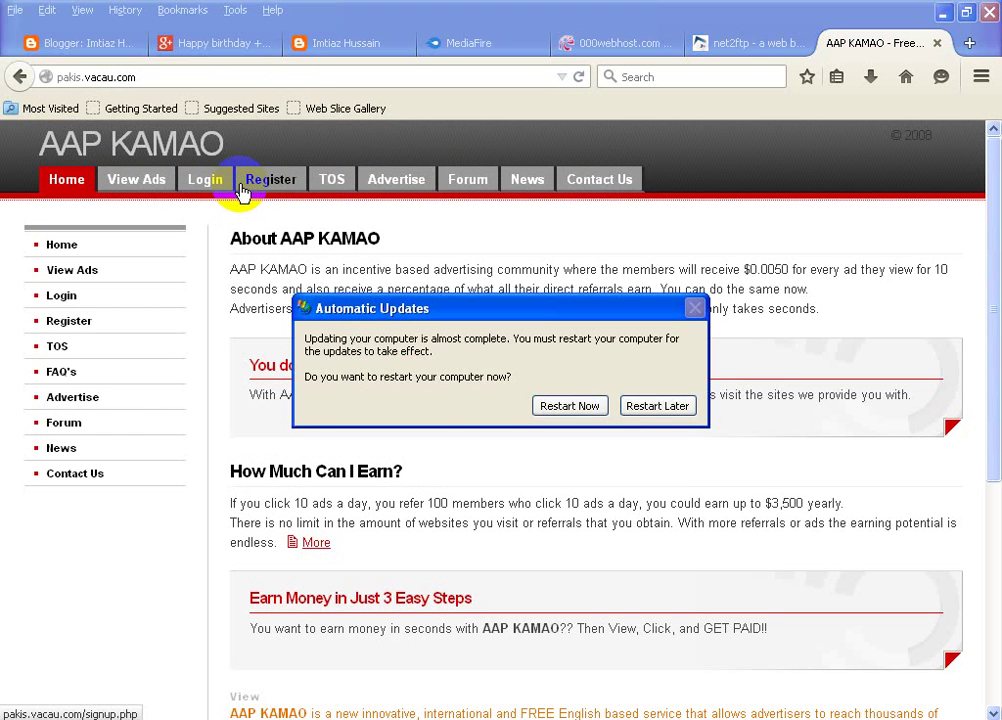
click(659, 405)
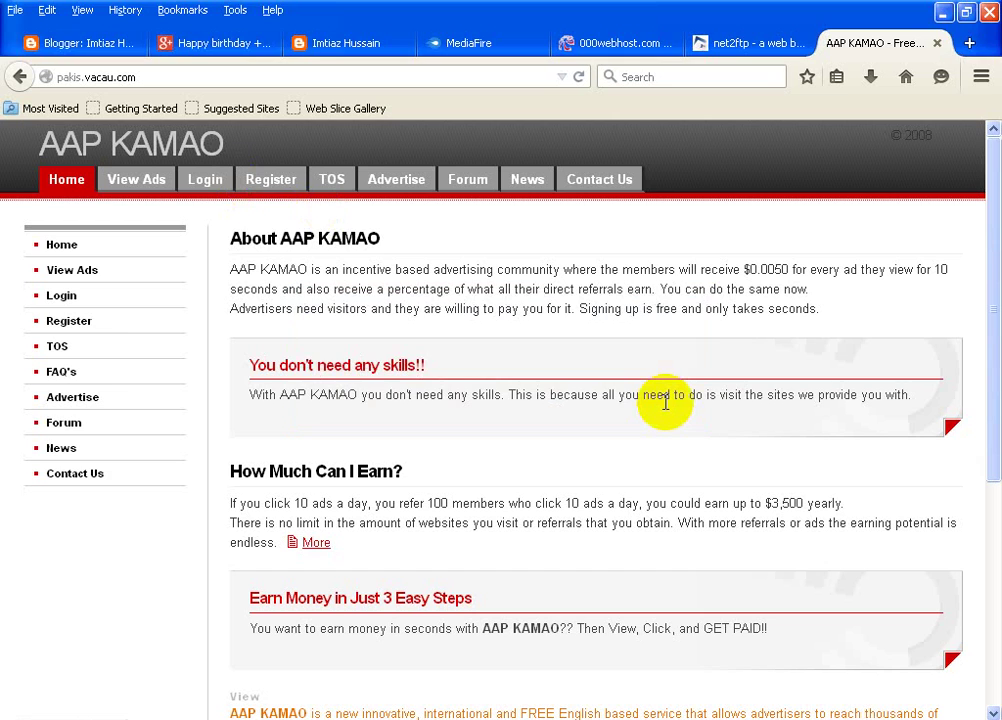